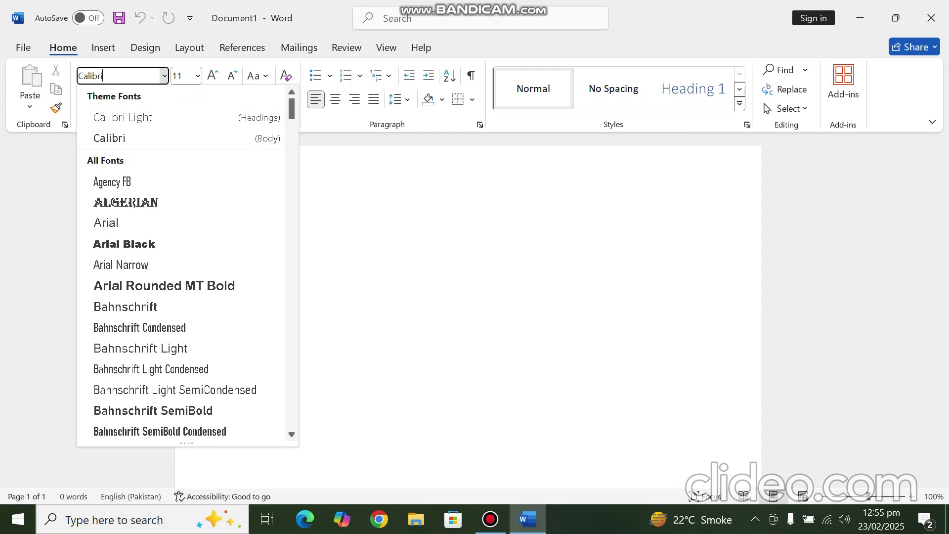
left_click(198, 76)
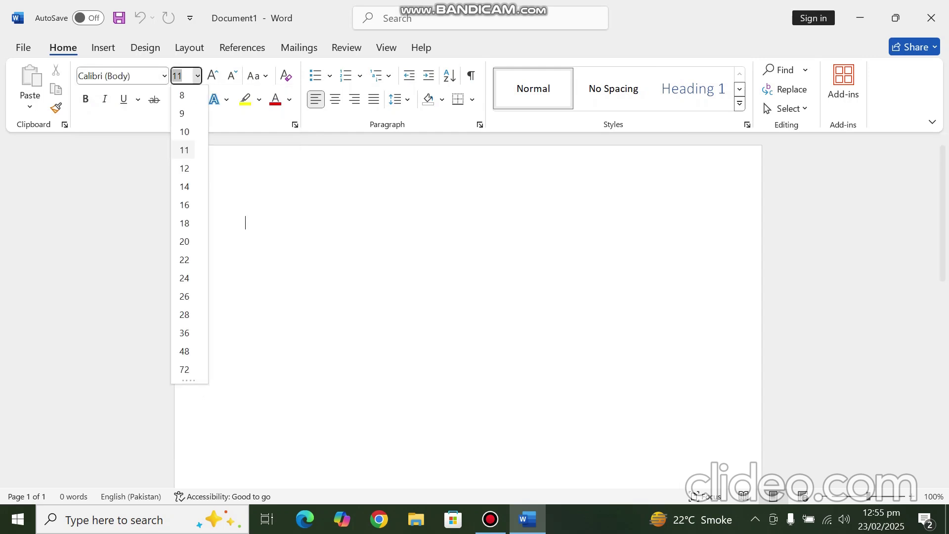
left_click(198, 76)
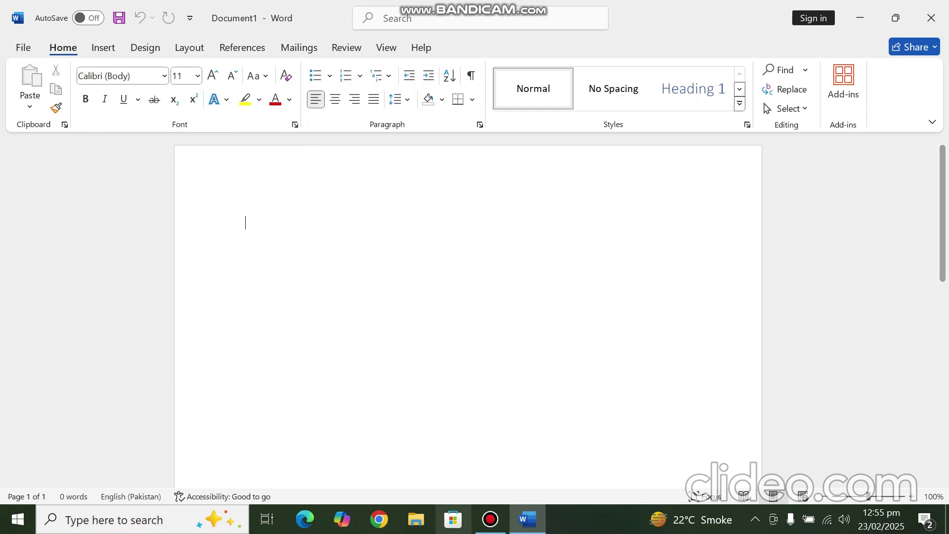
Switch to Chrome and search Google for "paragraph".
left_click(379, 519)
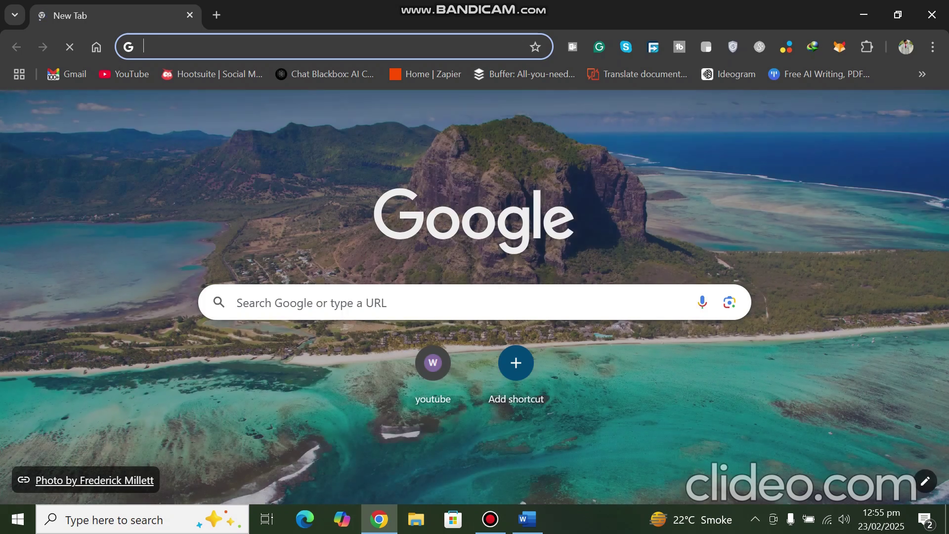
left_click(348, 301)
type("paragraph")
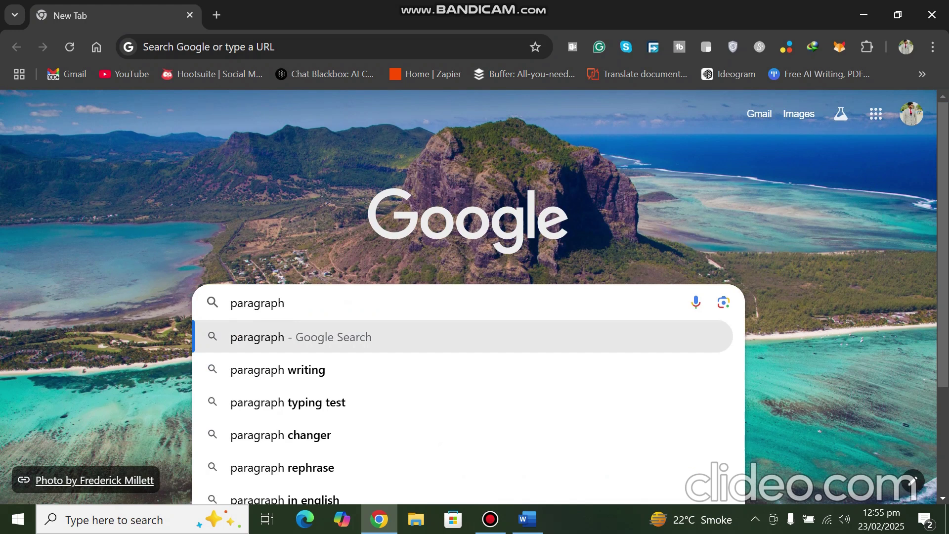
key("Return")
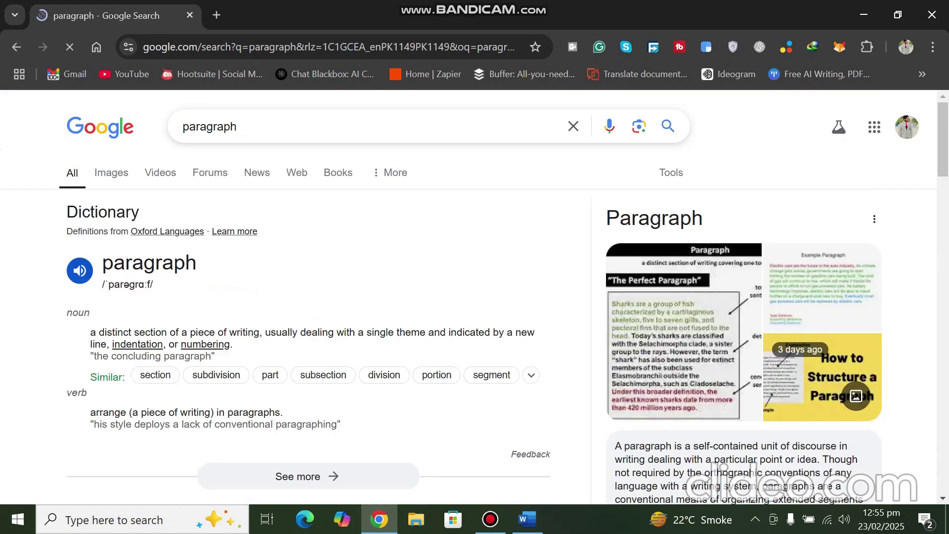
Expand the answer to "What is a paragraph by example?" among the related questions in the search results.
scroll(197, 391, "down", 3)
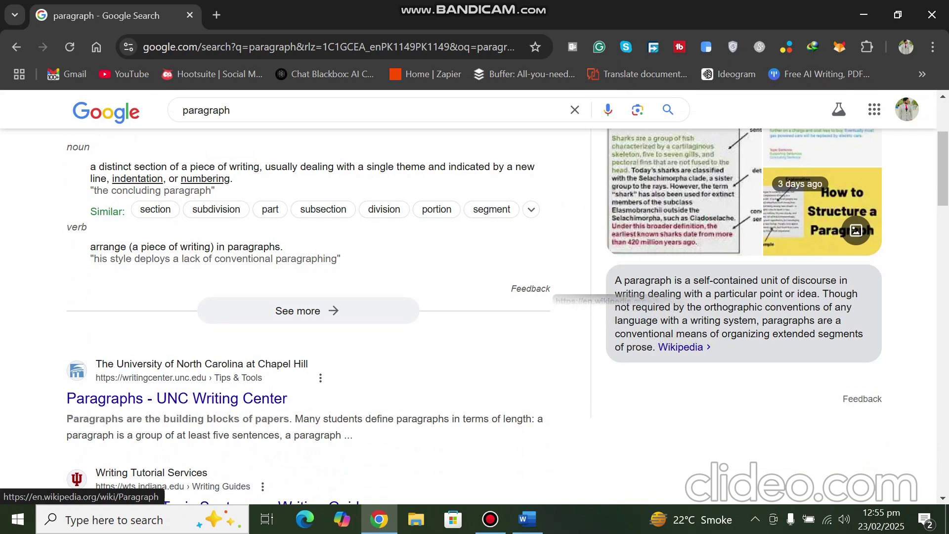
scroll(682, 346, "down", 6)
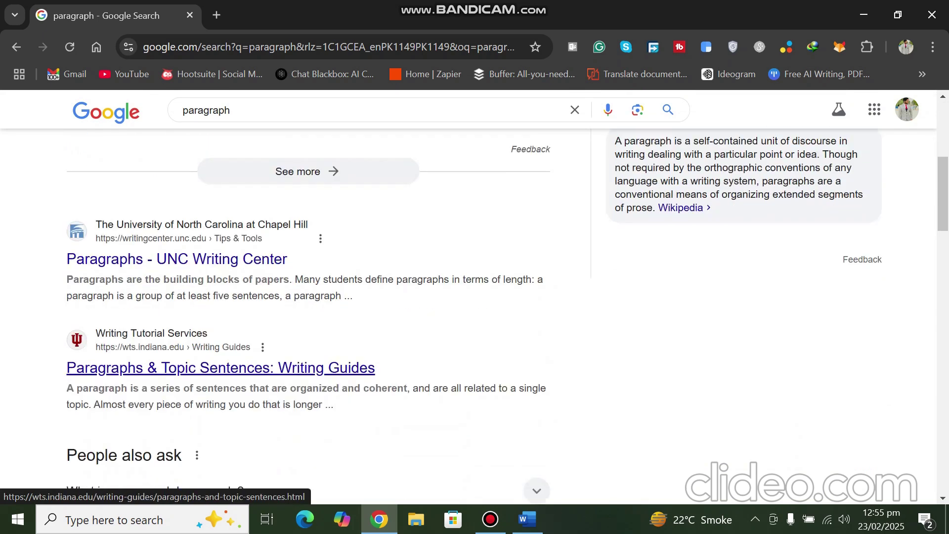
scroll(494, 316, "down", 1)
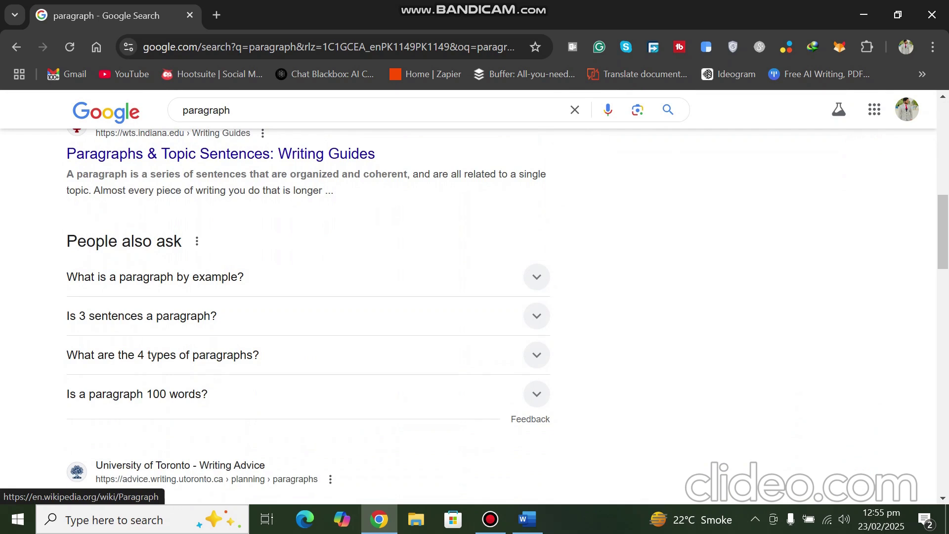
left_click(537, 277)
scroll(537, 277, "down", 1)
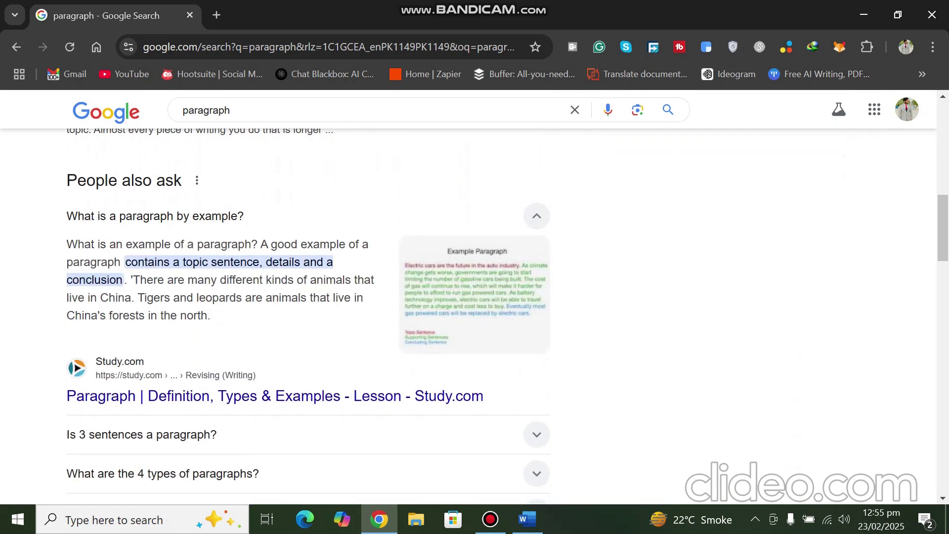
Copy the full example answer into the blank Word document and break it into a new paragraph after the opening question.
left_click_drag(67, 244, 210, 316)
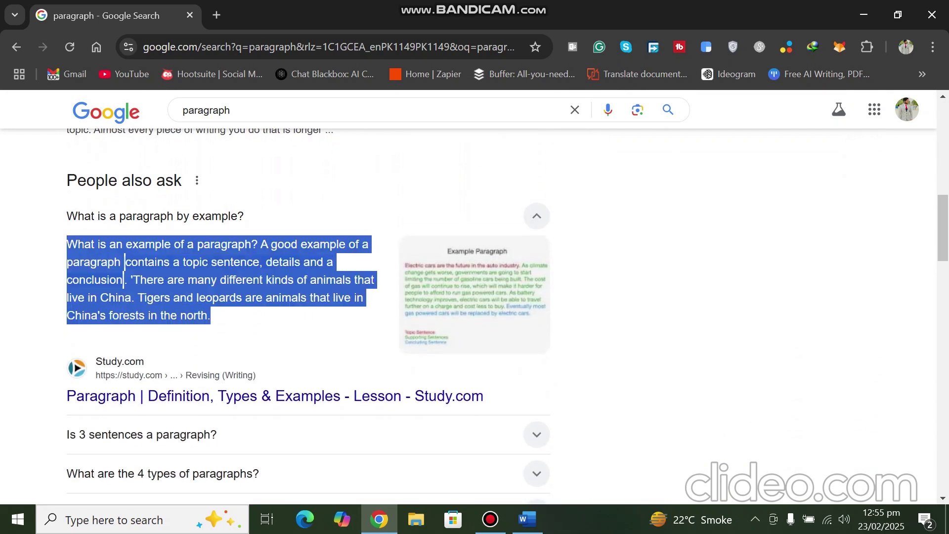
key("ctrl+c")
key("alt+Tab")
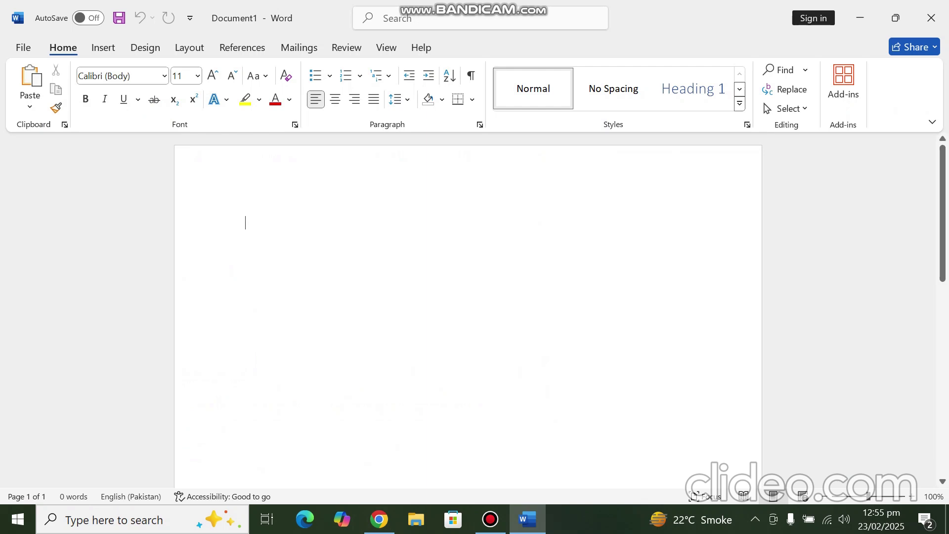
key("ctrl+v")
left_click(307, 252)
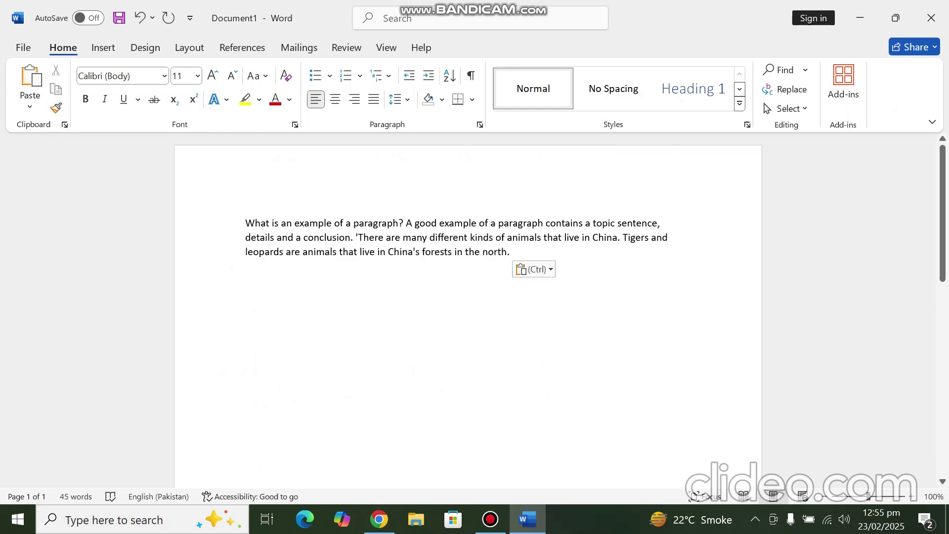
key("Return")
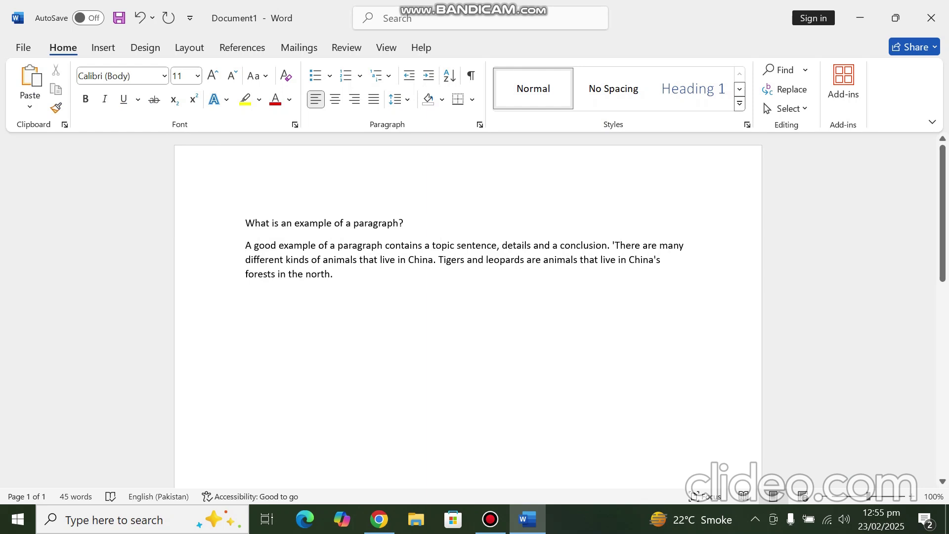
Make the heading line "What is an example of a paragraph?" bold and italic.
key("shift+Home")
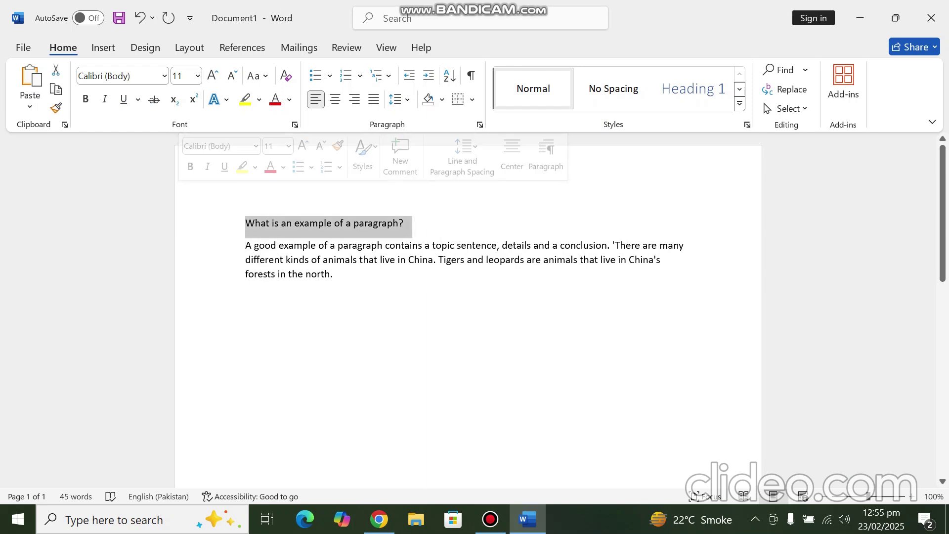
key("ctrl+b")
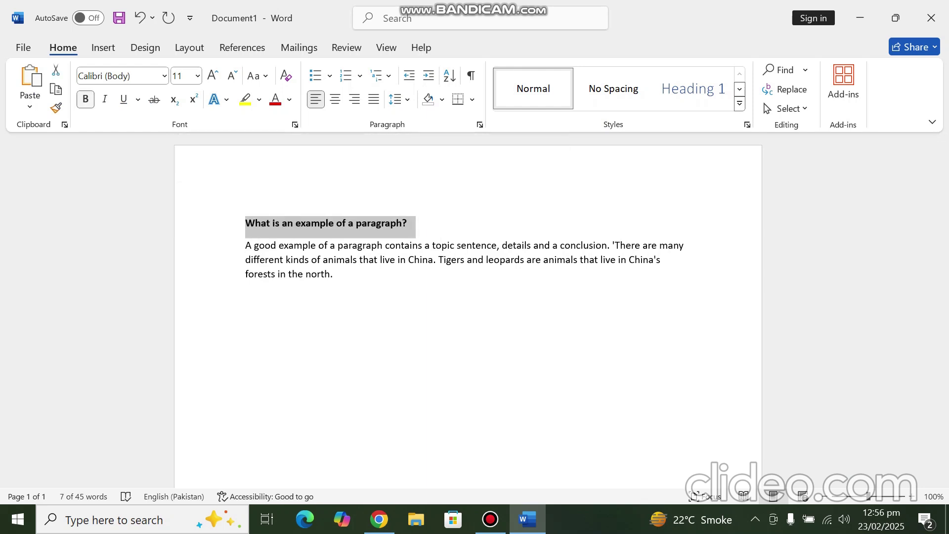
left_click(104, 99)
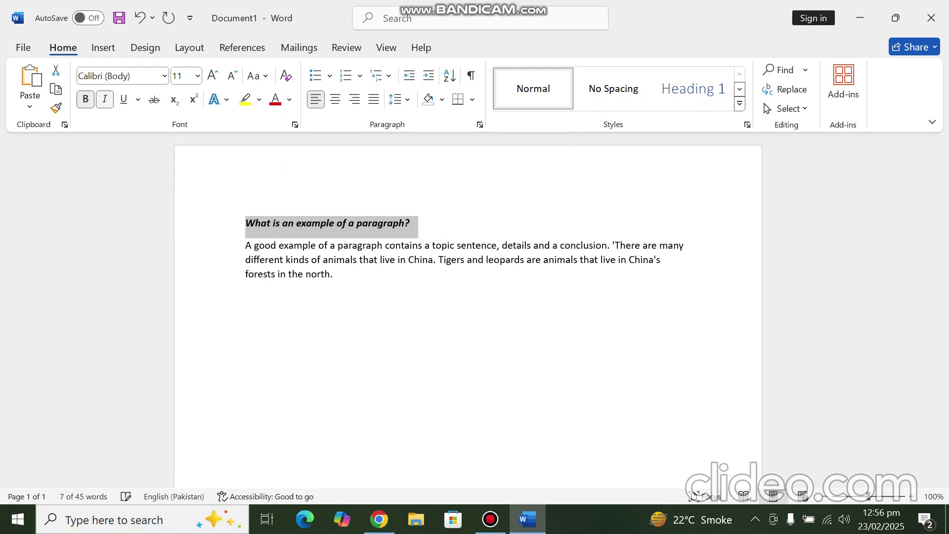
Apply a single underline to the whole heading line "What is an example of a paragraph?".
left_click(333, 274)
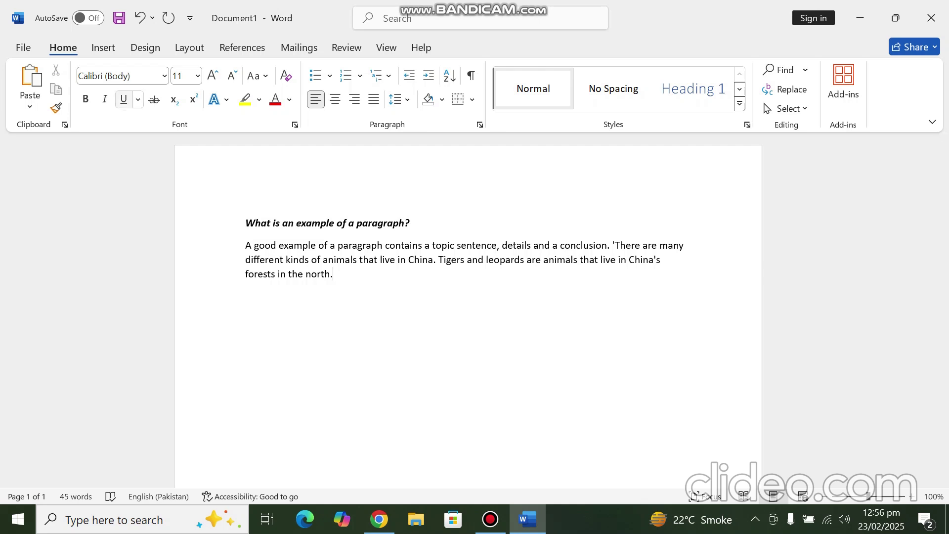
double_click(380, 223)
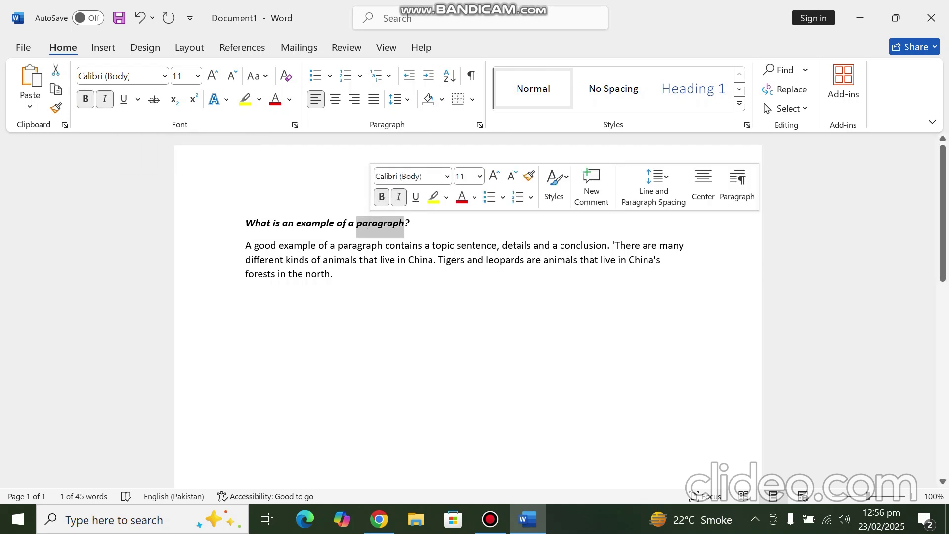
left_click_drag(411, 224, 243, 224)
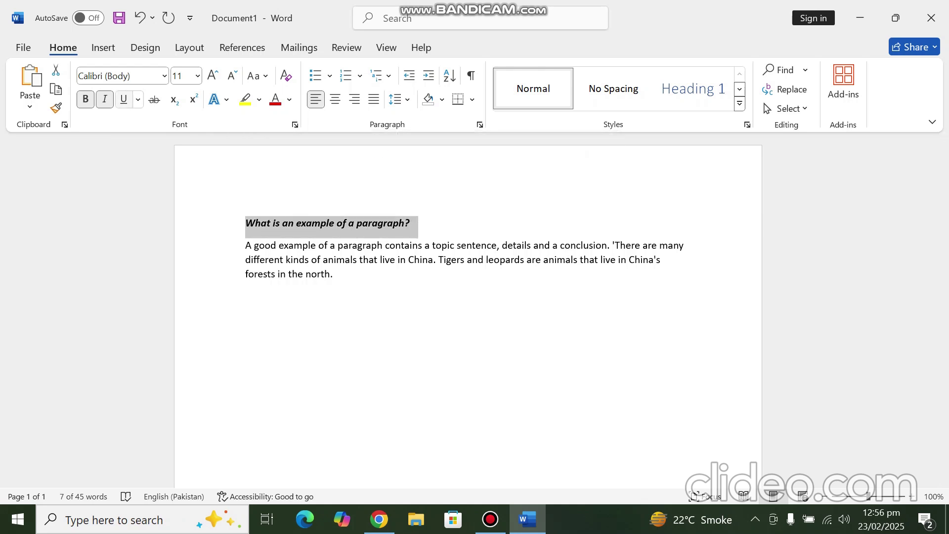
left_click(138, 99)
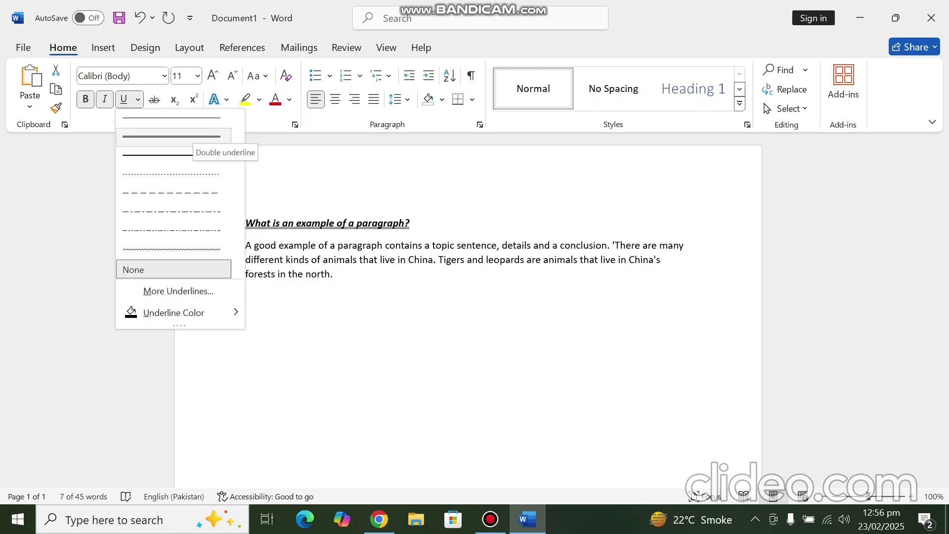
left_click(173, 118)
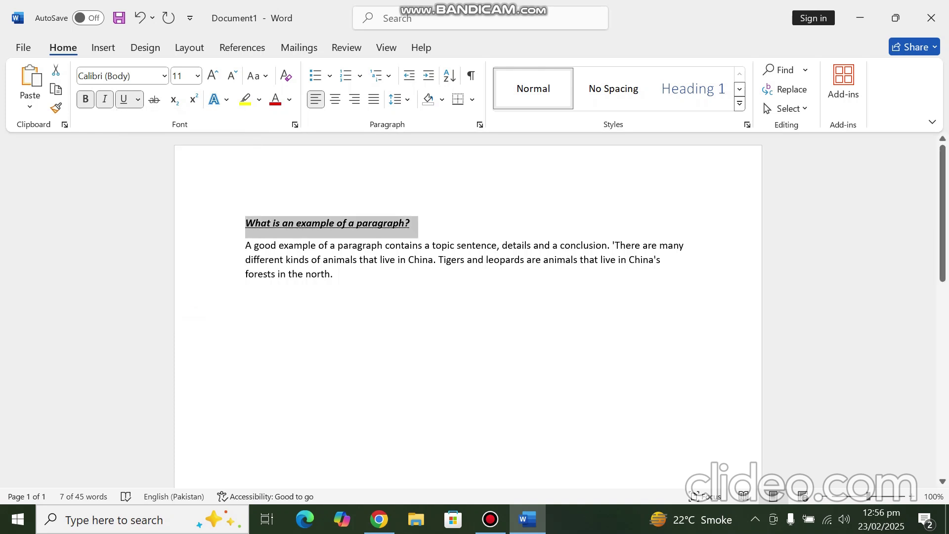
Add a new line below the body paragraph containing the number 8.
left_click(297, 223)
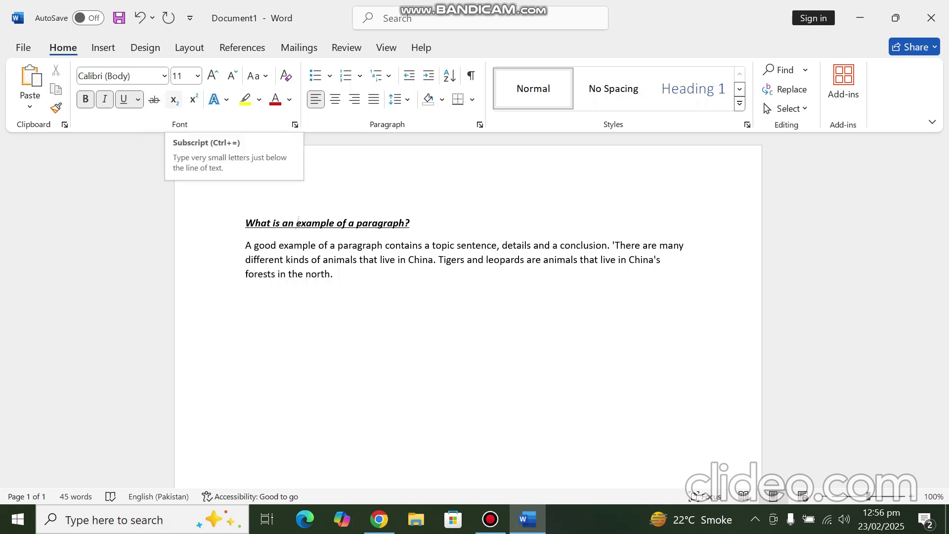
left_click(334, 274)
key("Return")
type("*")
key("BackSpace")
type("8")
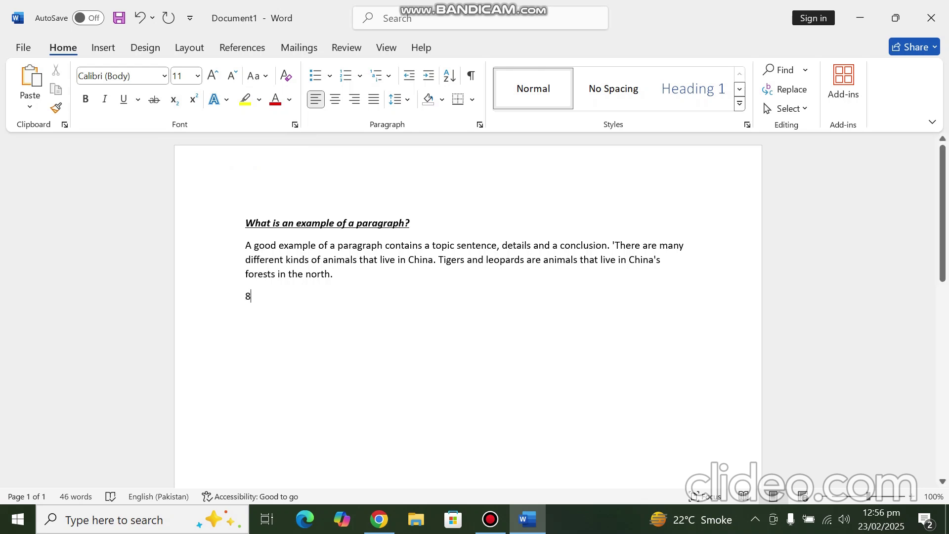
Add a 2 in subscript directly after the 8.
left_click(173, 98)
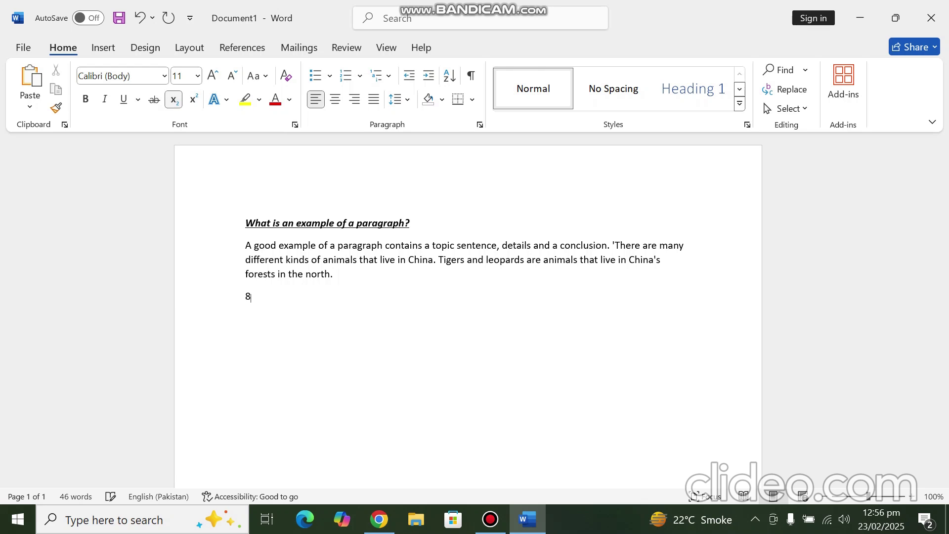
type("2")
key("BackSpace")
type("bvgghv")
key("BackSpace")
key("BackSpace")
key("BackSpace")
type("2")
Write 8 followed by a superscript 2 on a new line below the subscript example.
key("Return")
key("ctrl+shift+equal")
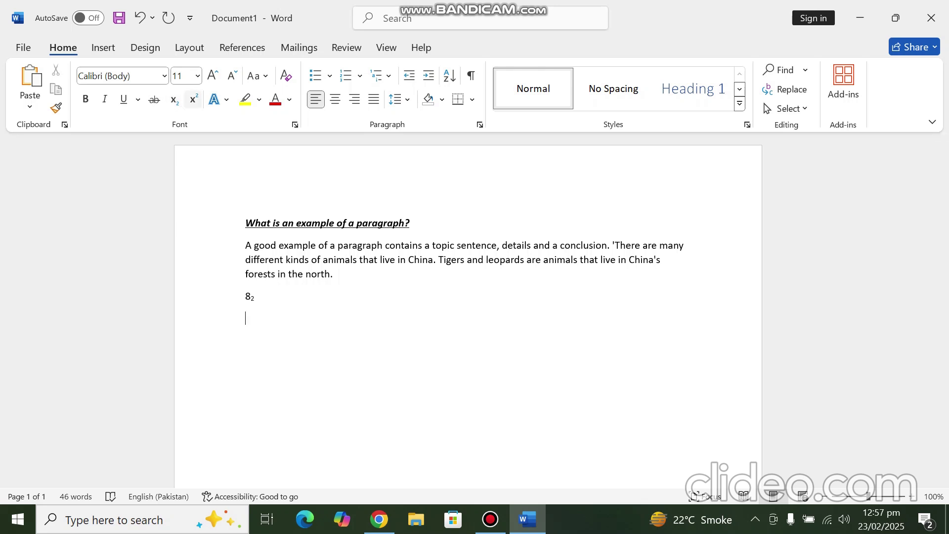
type("8")
left_click(193, 98)
type("2")
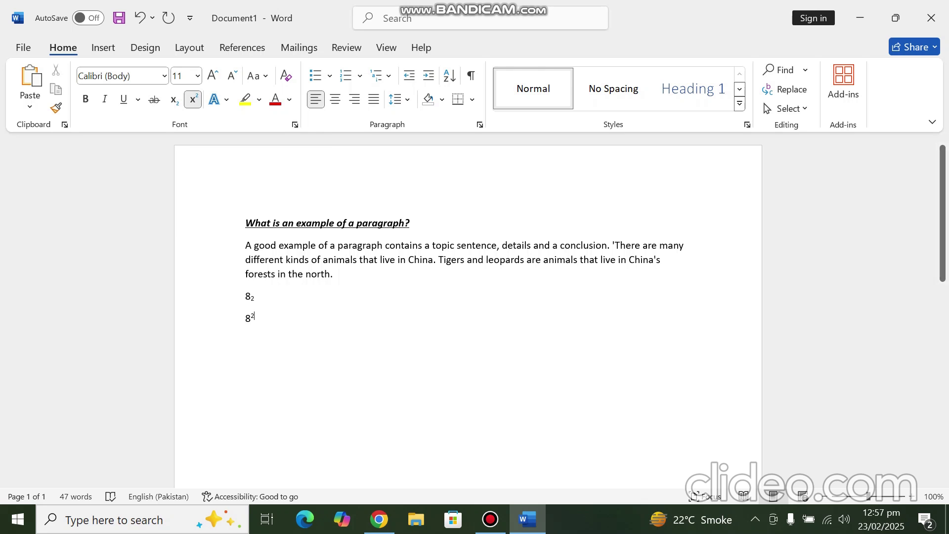
left_click(490, 519)
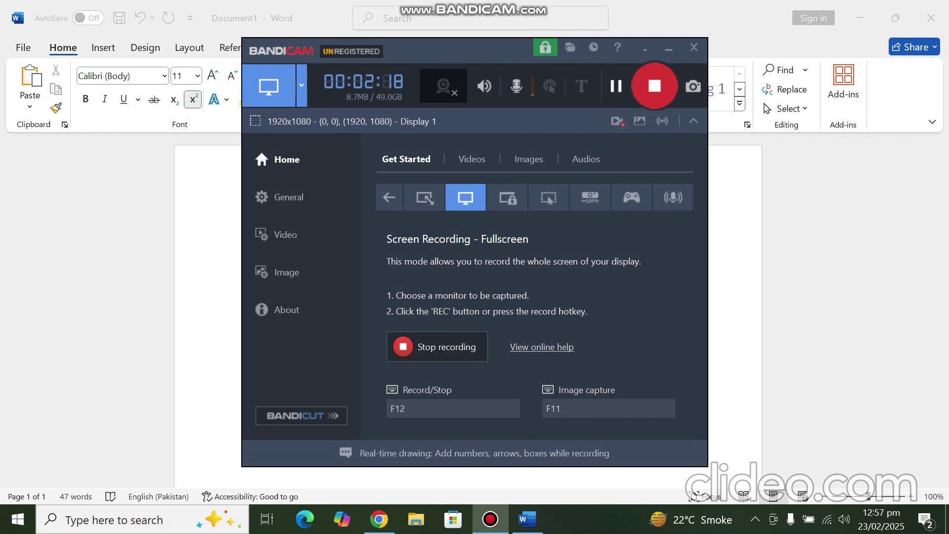
left_click(669, 47)
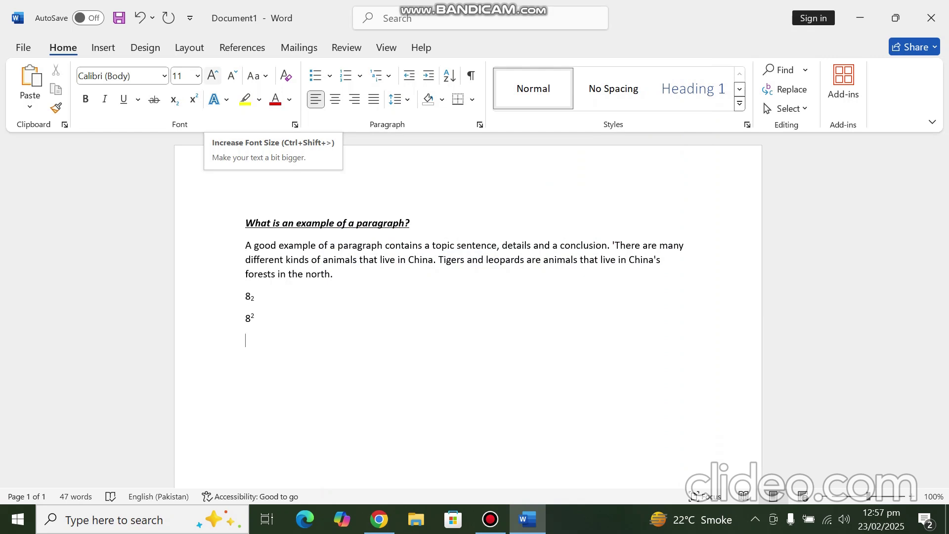
Increase and decrease the font size in increments on the empty last line, ending at 12.
left_click(212, 75)
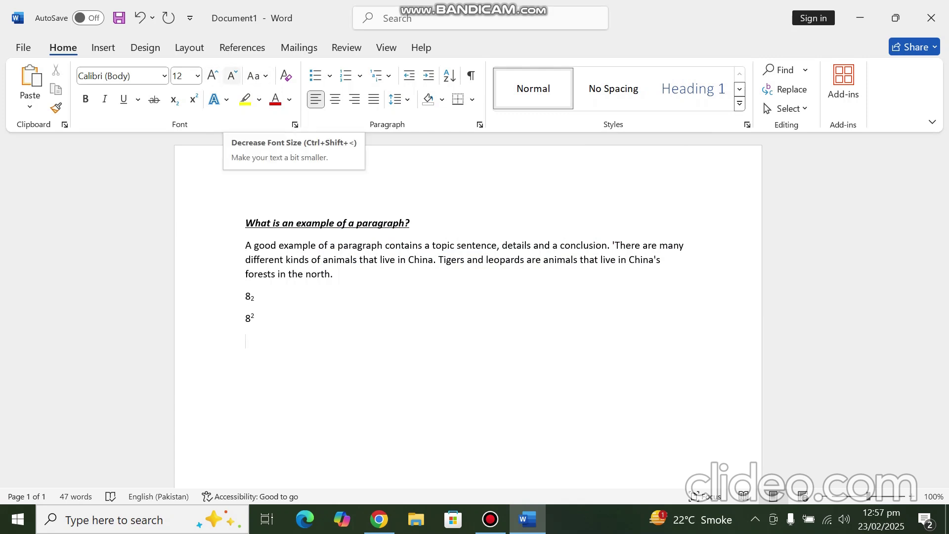
left_click(231, 75)
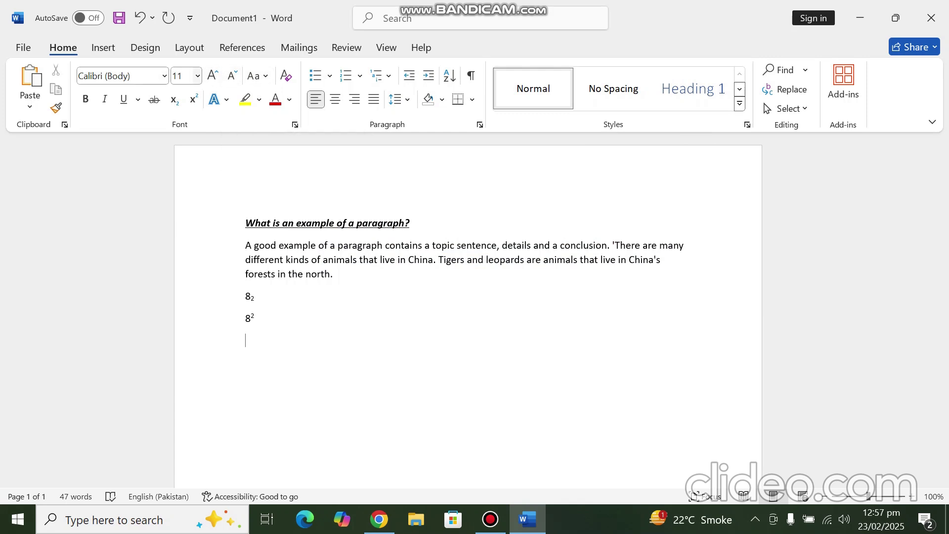
left_click(213, 75)
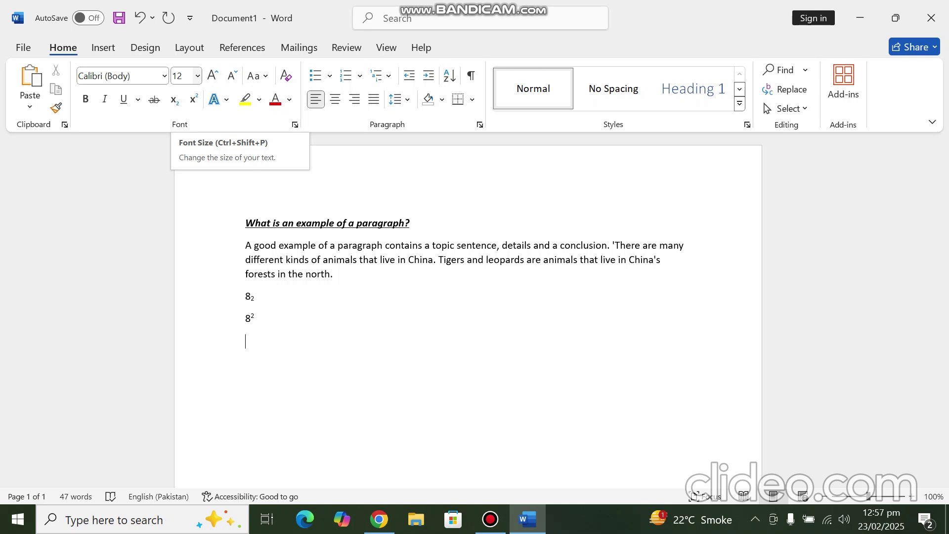
left_click(213, 75)
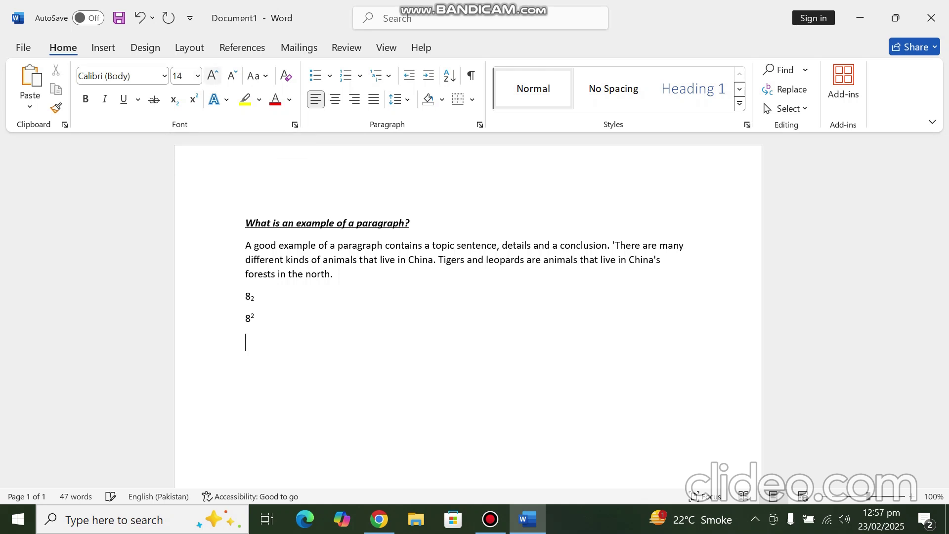
left_click(213, 75)
left_click(232, 75)
left_click(231, 75)
left_click(197, 75)
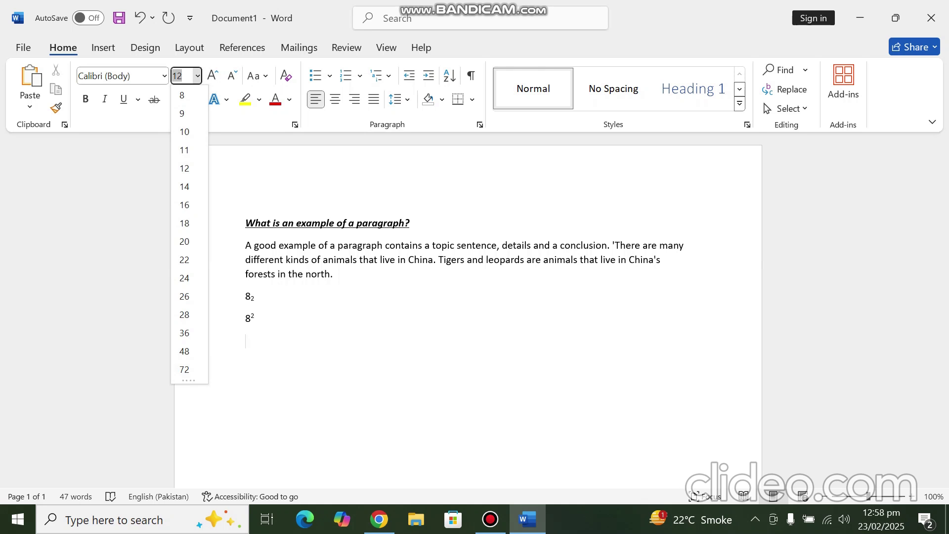
key("Escape")
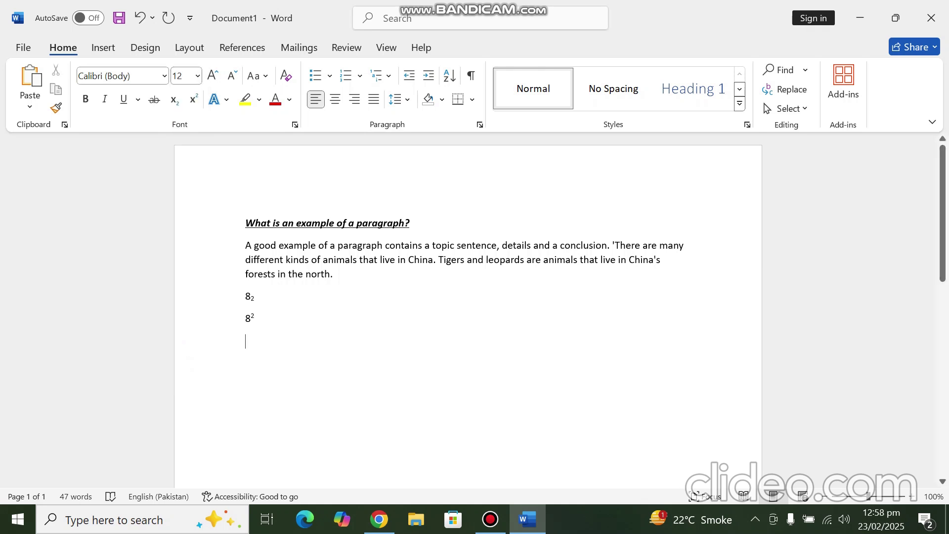
Look through the available letter case, text highlight colour and text effect options without applying any.
left_click(257, 76)
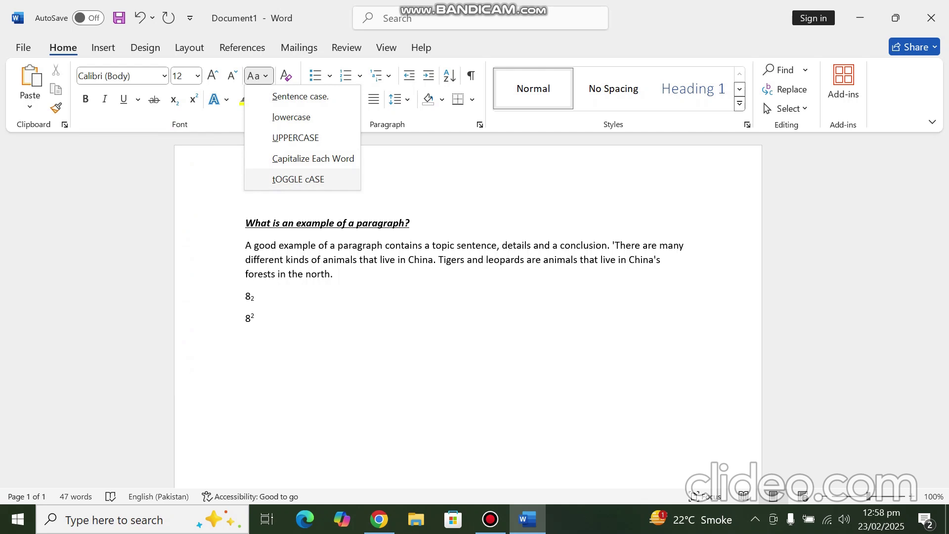
left_click(296, 341)
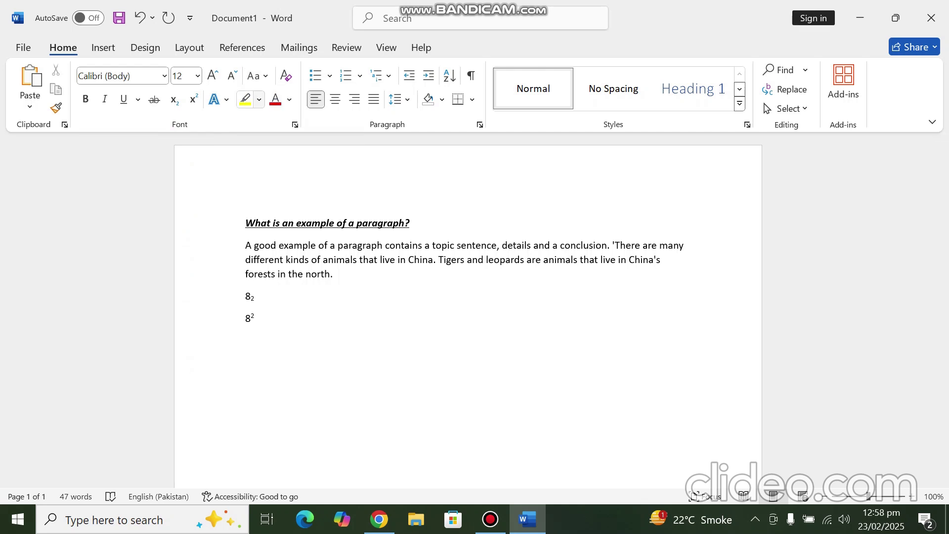
left_click(245, 100)
left_click(259, 99)
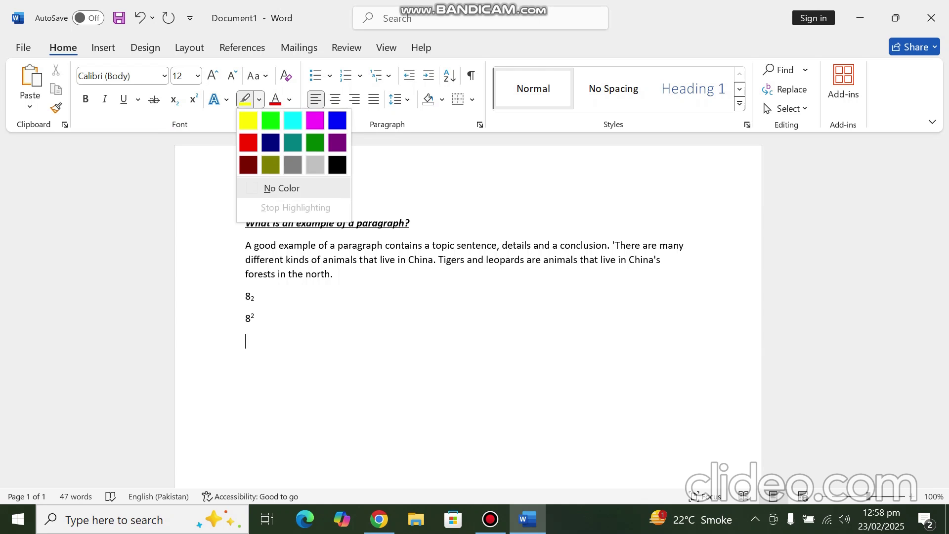
left_click(259, 99)
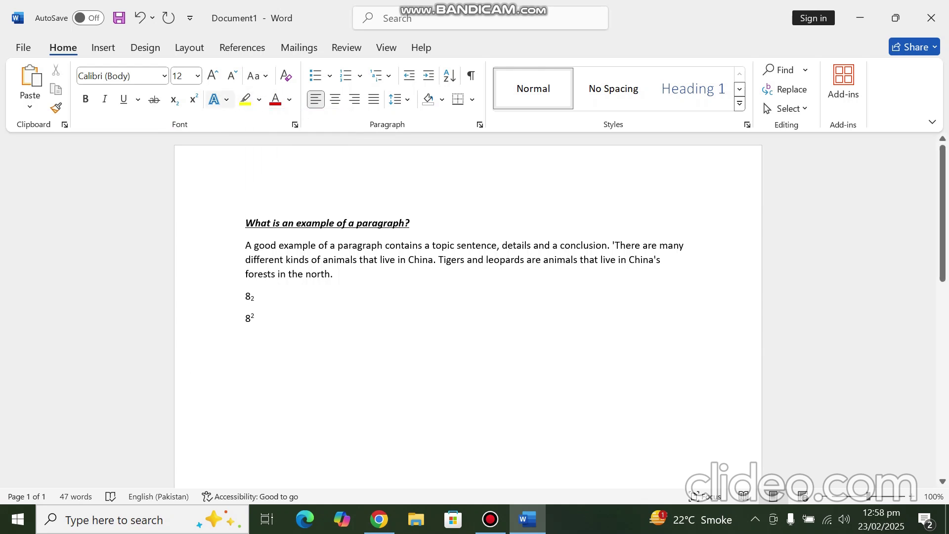
left_click(217, 99)
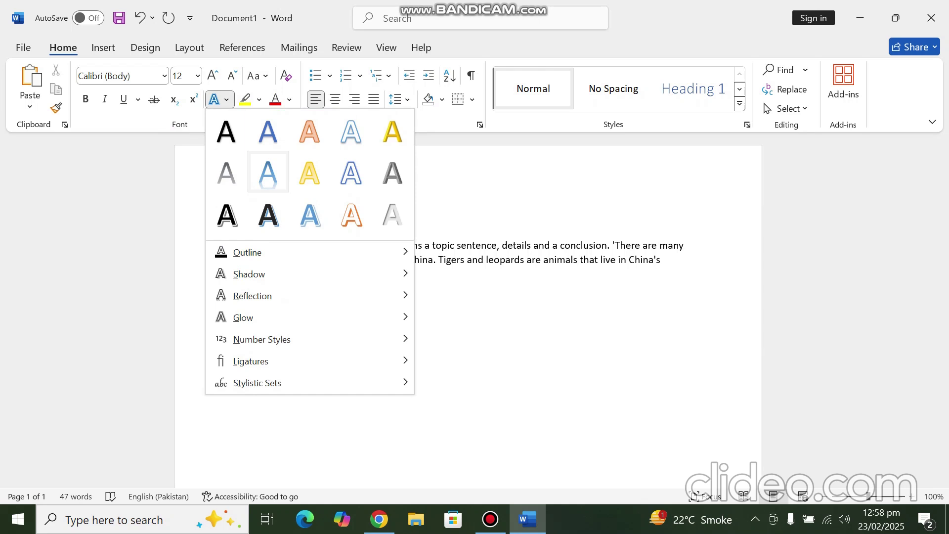
left_click(487, 321)
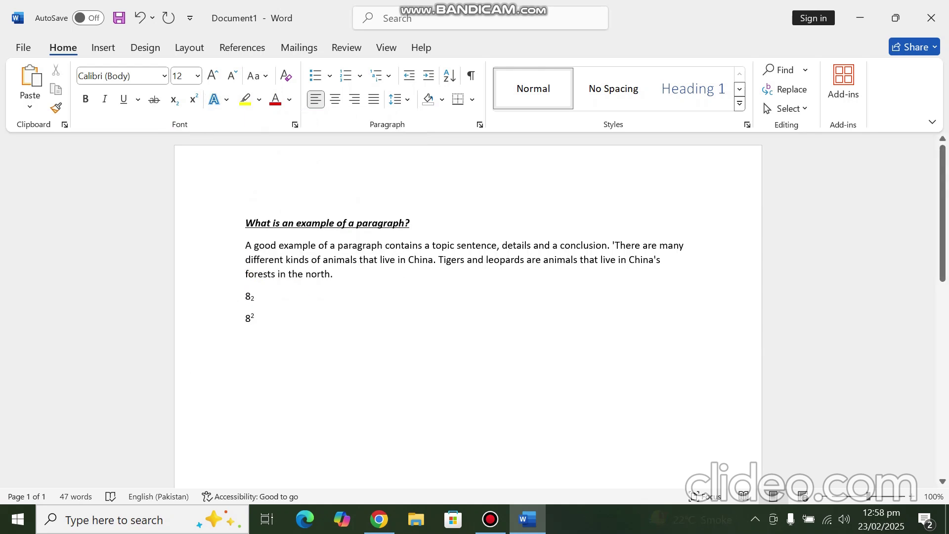
Apply the blue text effect with reflection to the heading "What is an example of a paragraph?".
left_click_drag(417, 224, 244, 223)
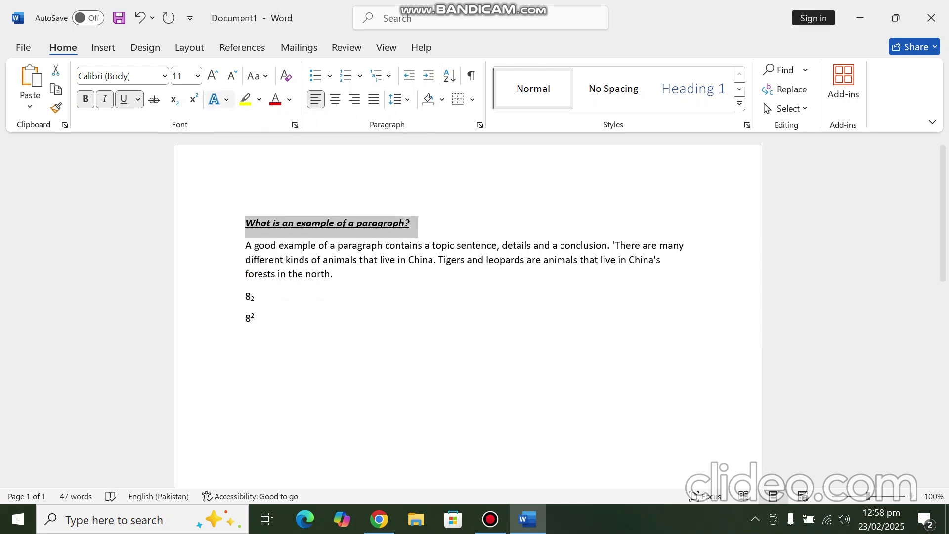
left_click(214, 99)
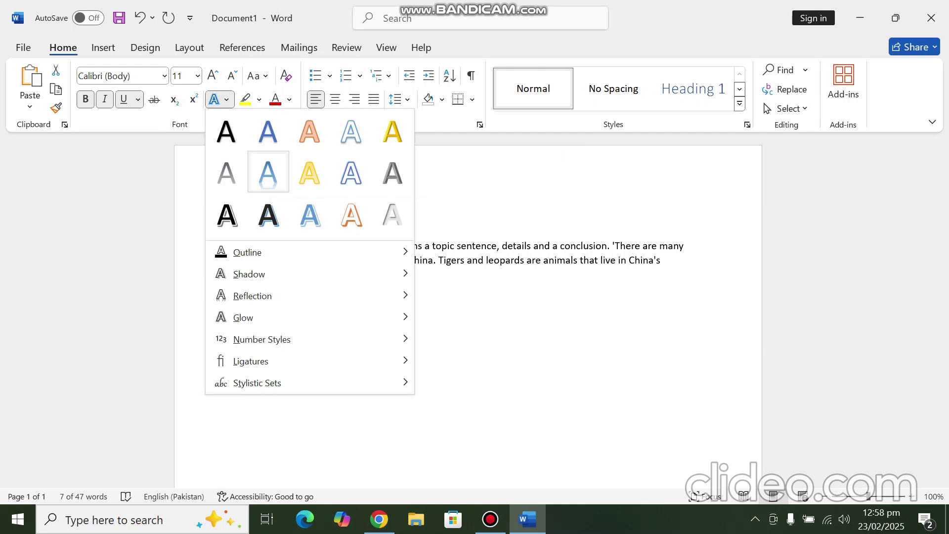
left_click(268, 172)
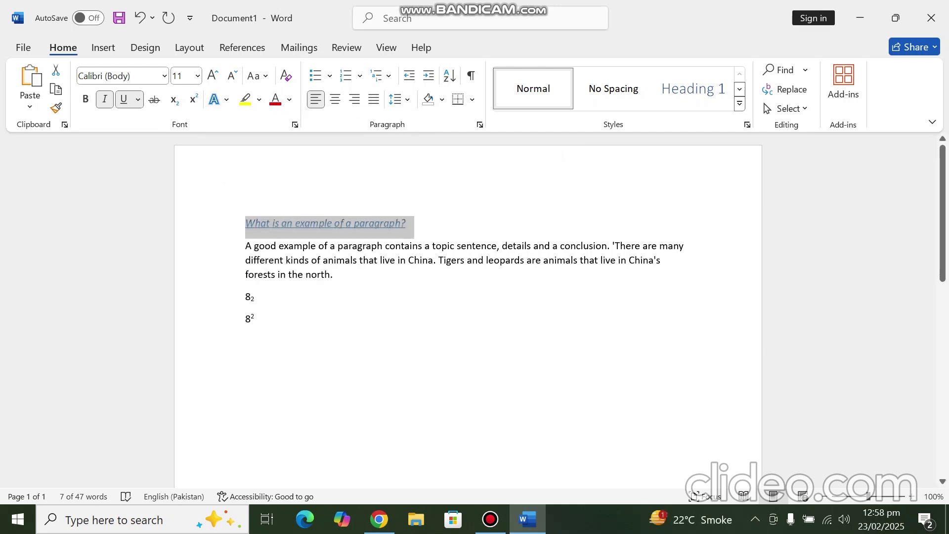
left_click(409, 223)
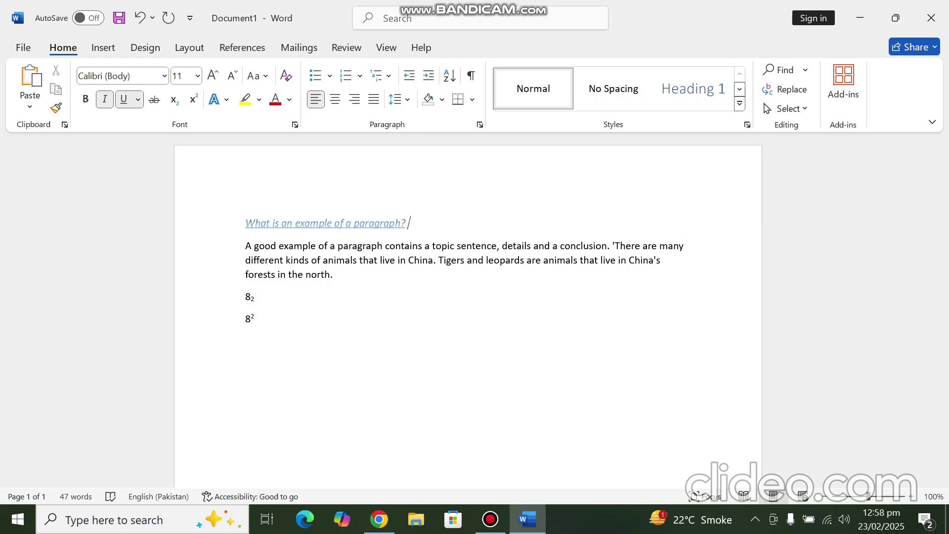
Review the text effects, highlight and font colour choices again while the cursor is in the heading.
left_click(217, 100)
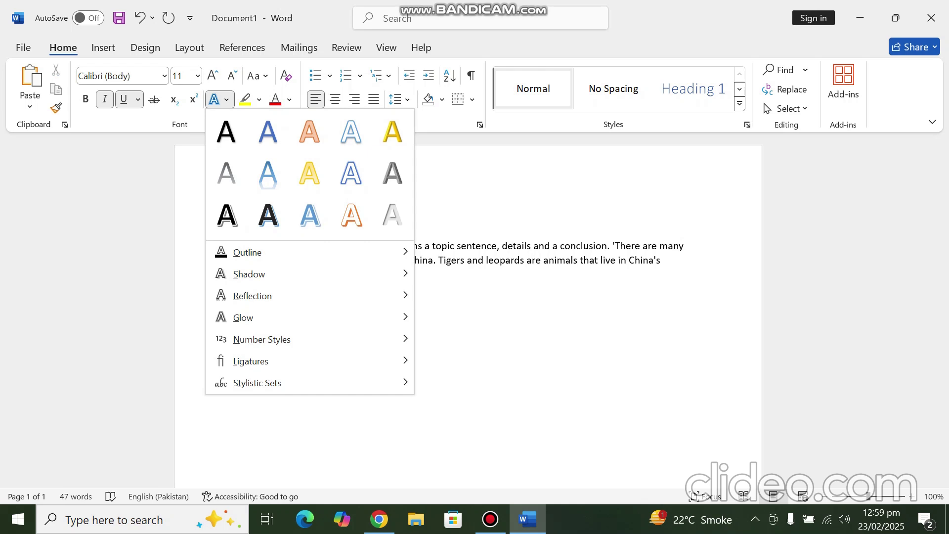
key("Escape")
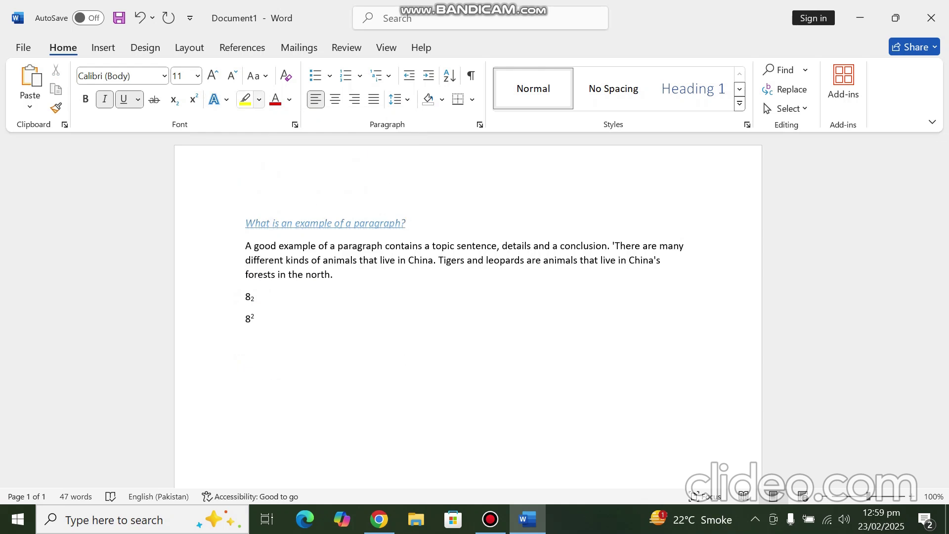
left_click(259, 100)
key("Escape")
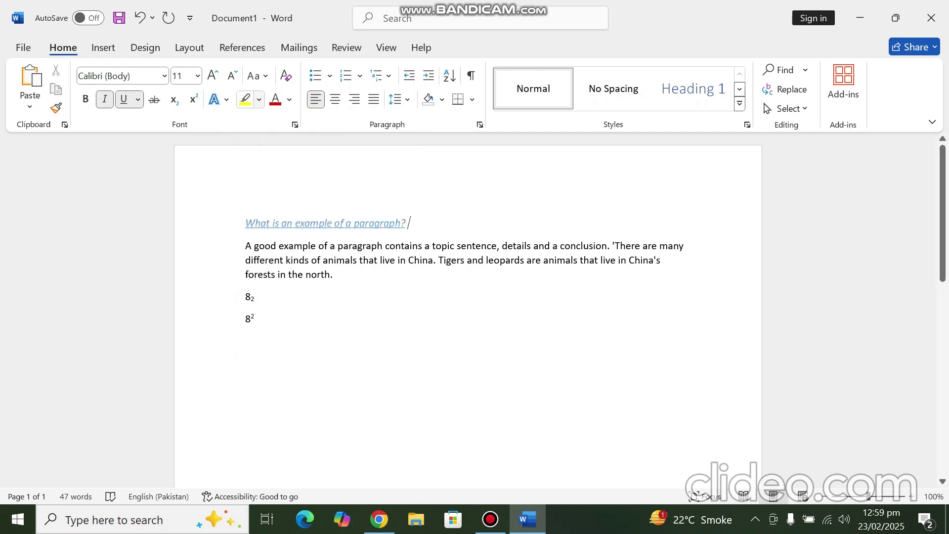
left_click(289, 99)
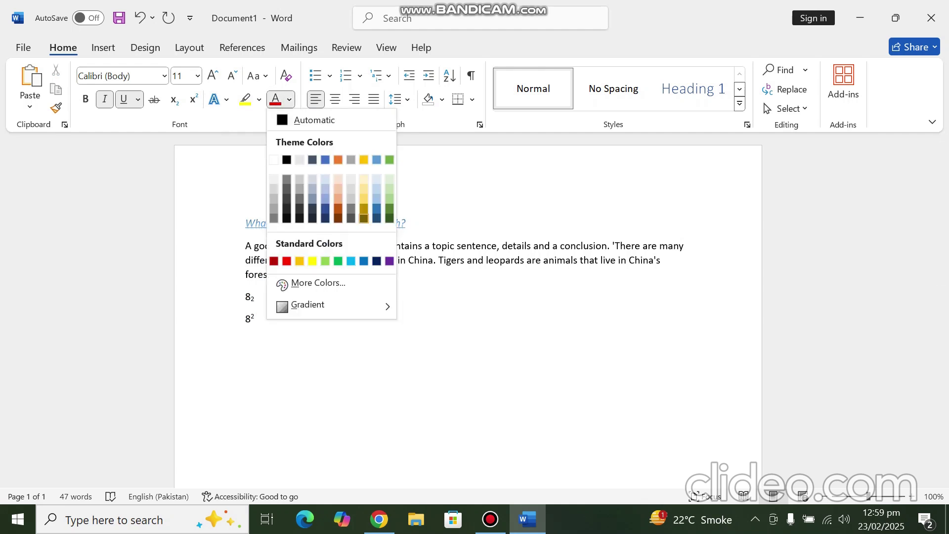
key("Escape")
Change the font colour of the heading and the body paragraph to a light gold theme colour.
left_click_drag(339, 275, 246, 223)
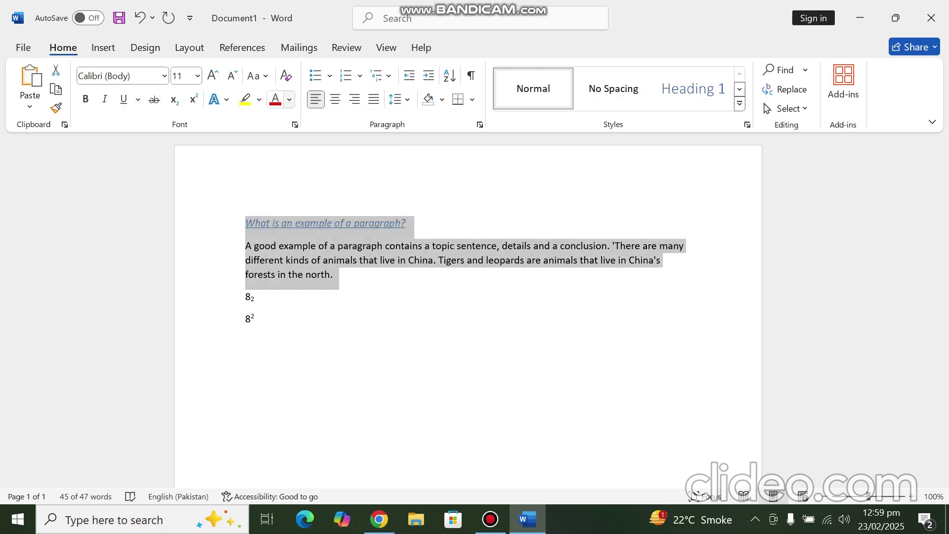
left_click(289, 100)
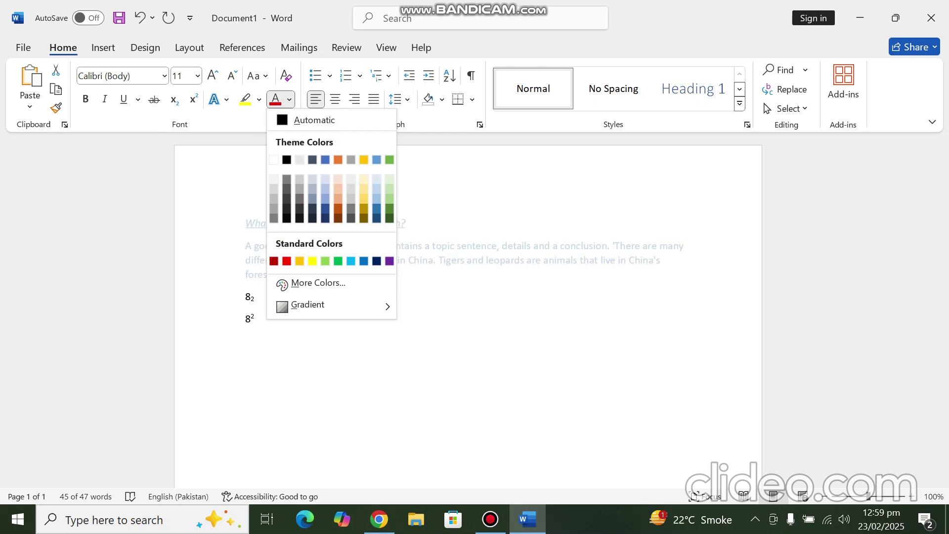
left_click(363, 198)
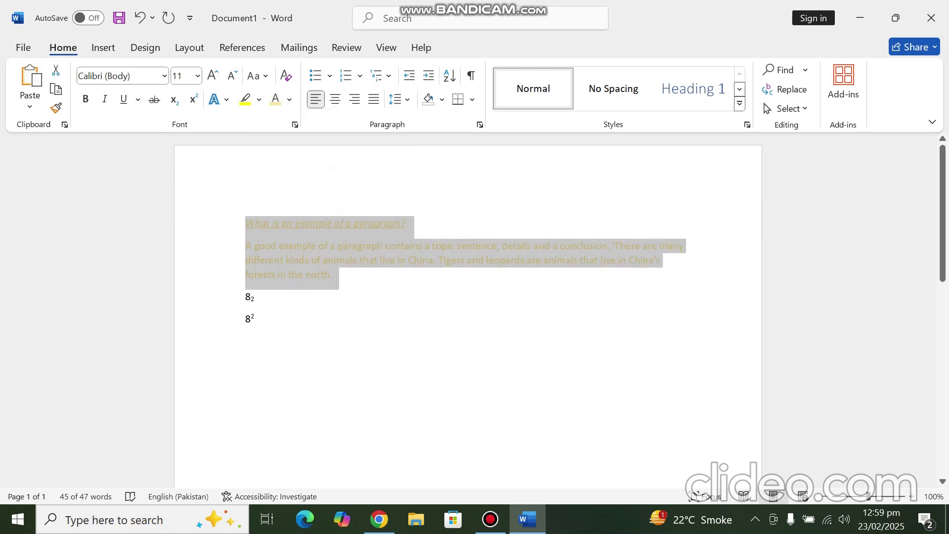
Centre the heading line on its own.
left_click(408, 222)
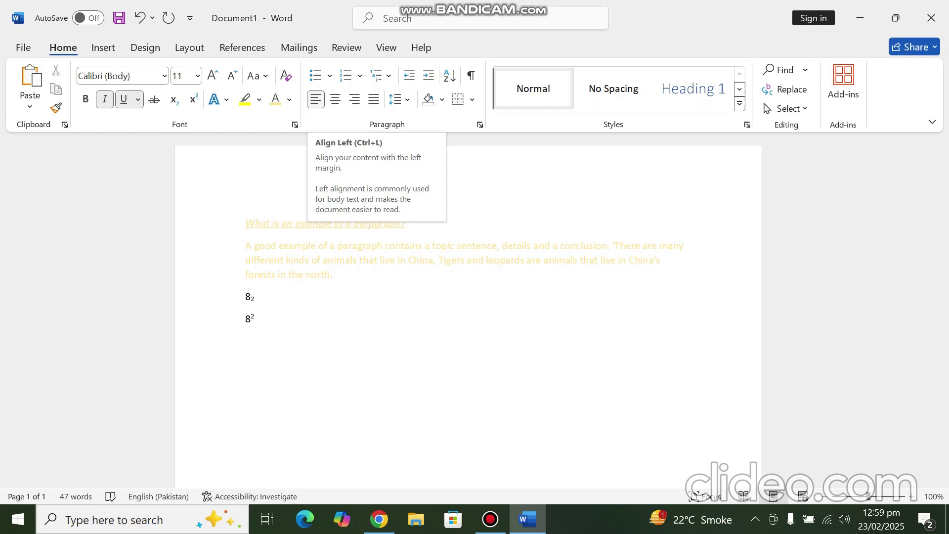
left_click(335, 99)
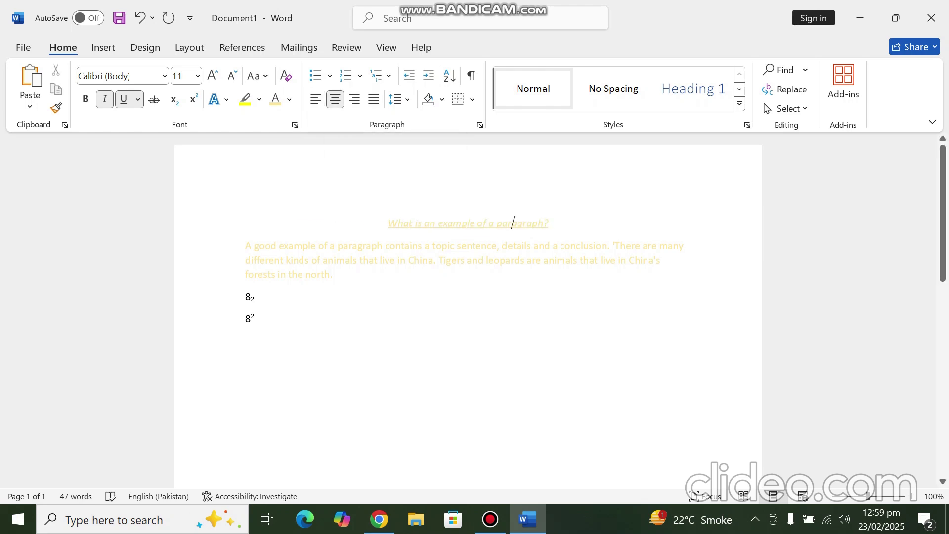
left_click(423, 223)
Try centred and right alignment on the heading, body paragraph and subscript line, ending with justified alignment.
left_click_drag(222, 224, 222, 298)
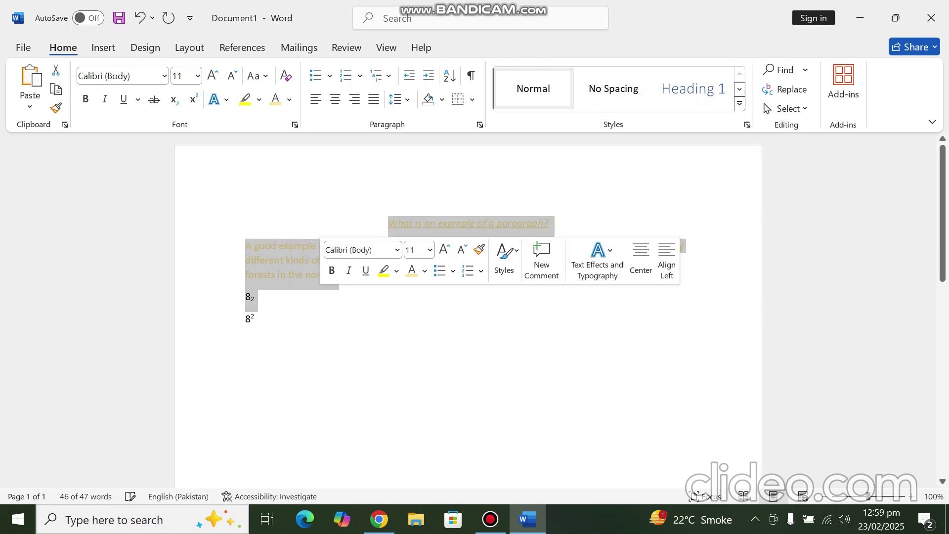
left_click(335, 98)
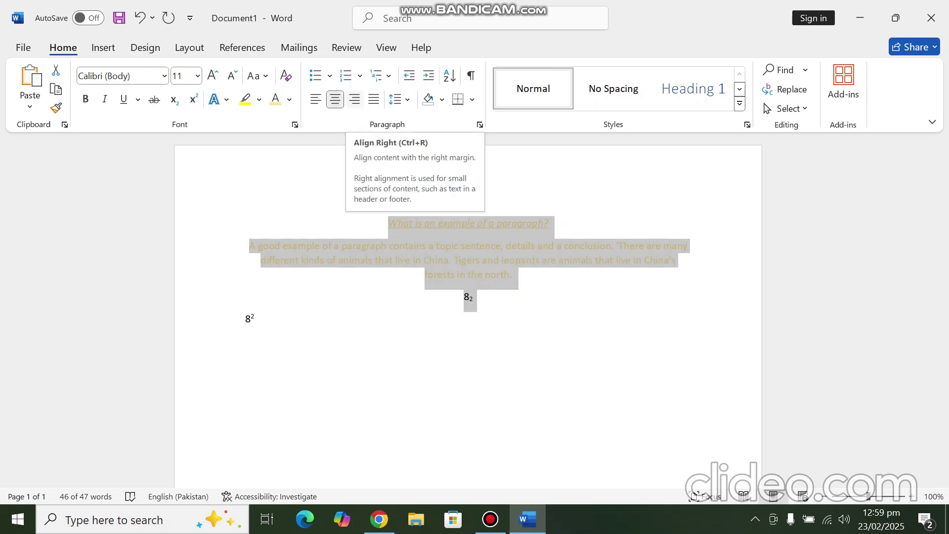
left_click(354, 98)
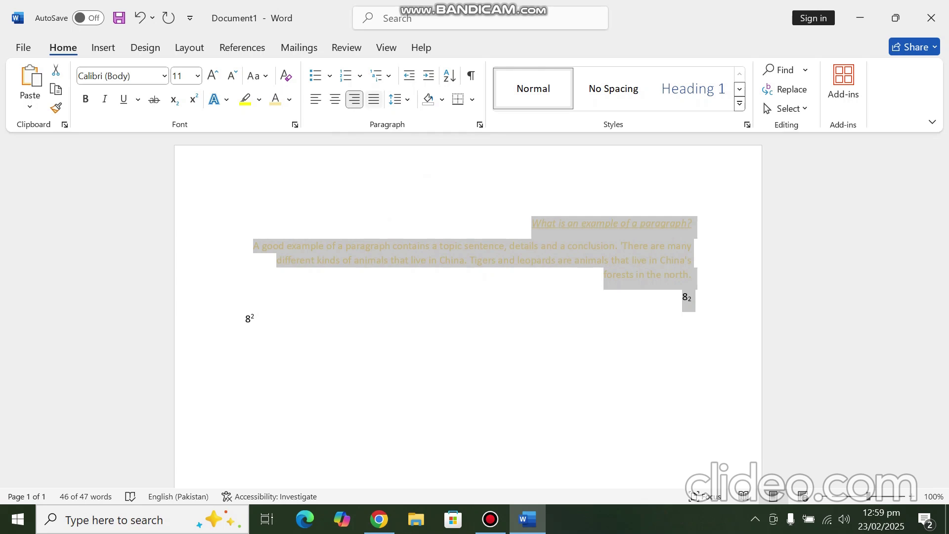
left_click(373, 99)
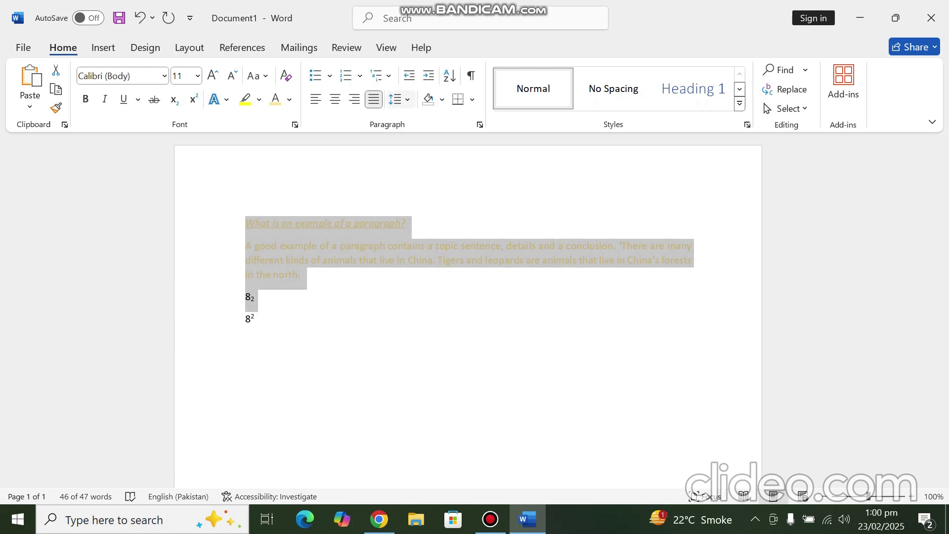
Set the line spacing of the body paragraph to 1.5.
left_click(400, 99)
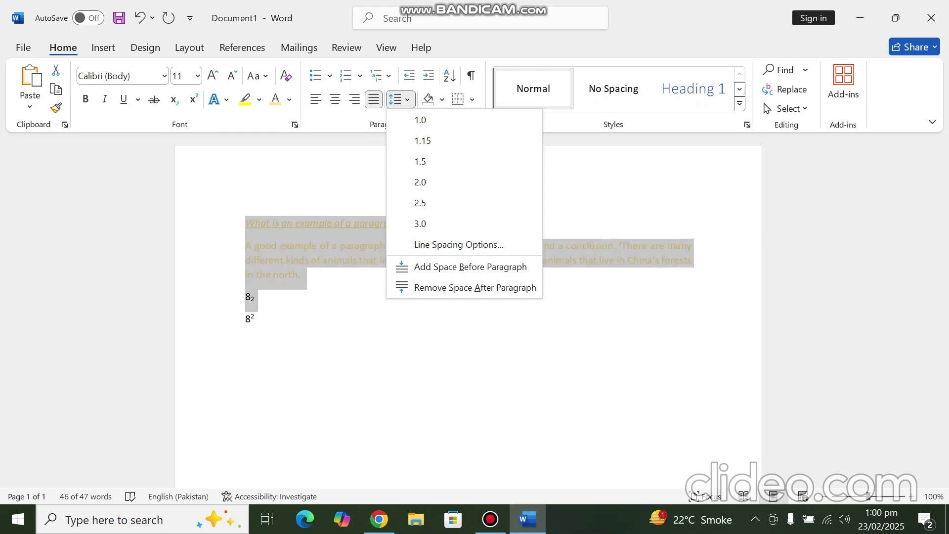
key("Escape")
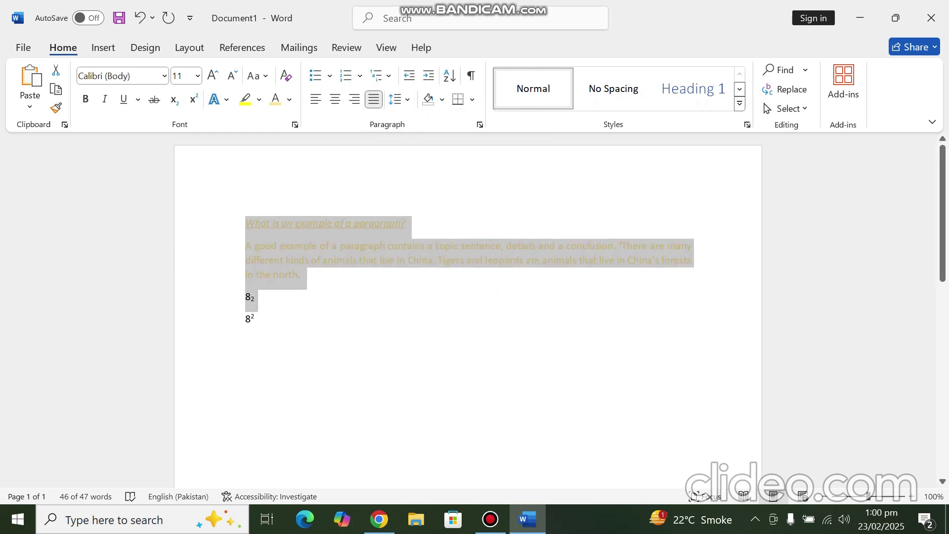
left_click(307, 247)
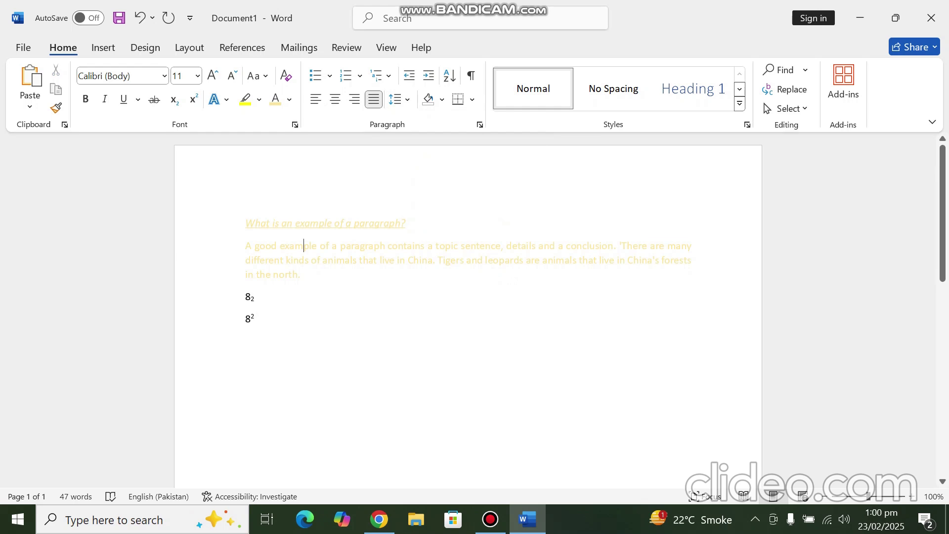
left_click(400, 99)
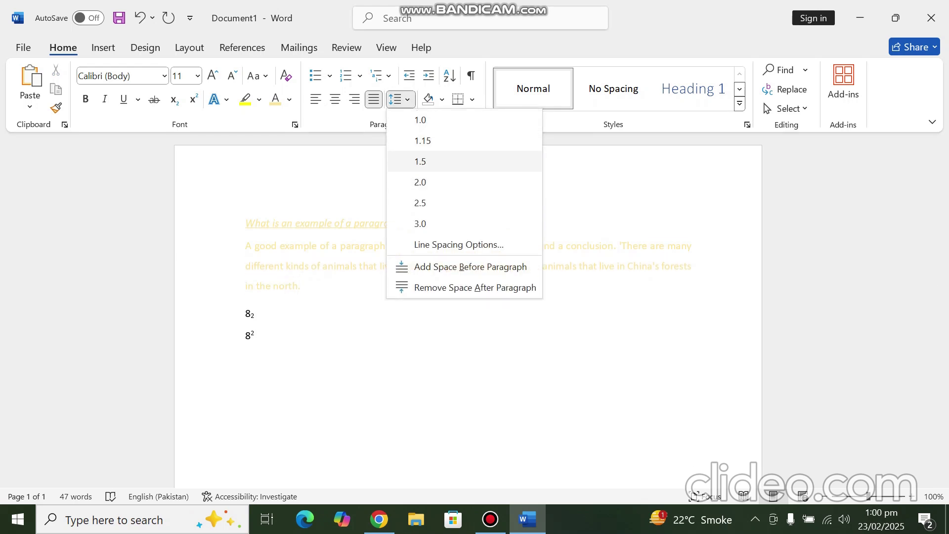
left_click(420, 161)
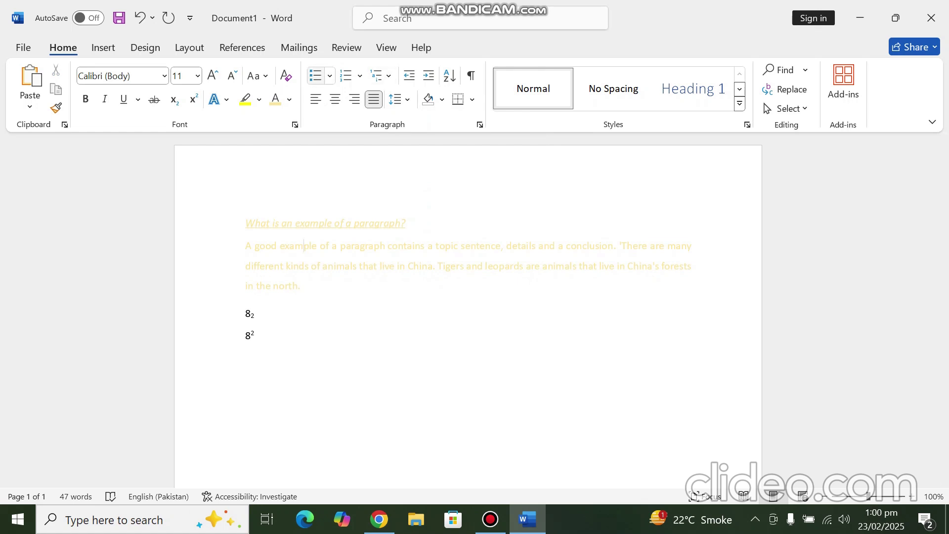
Start a bulleted list with solid round bullets on the empty line below the superscript example.
left_click(329, 76)
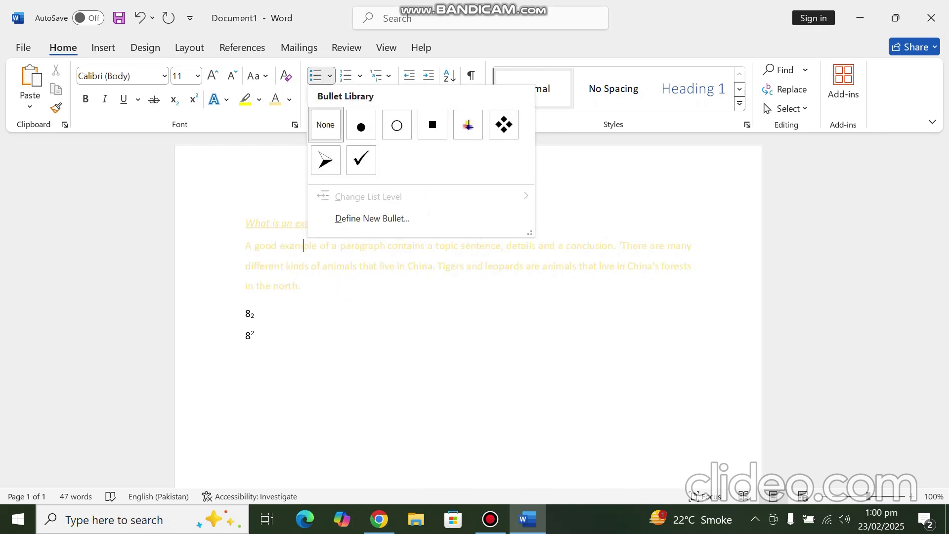
key("Escape")
left_click(254, 315)
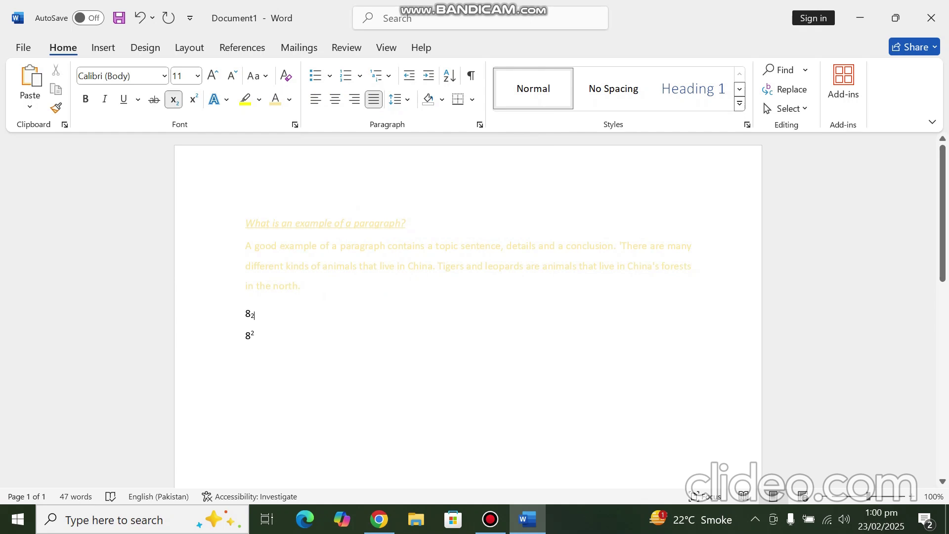
key("Down")
key("Down")
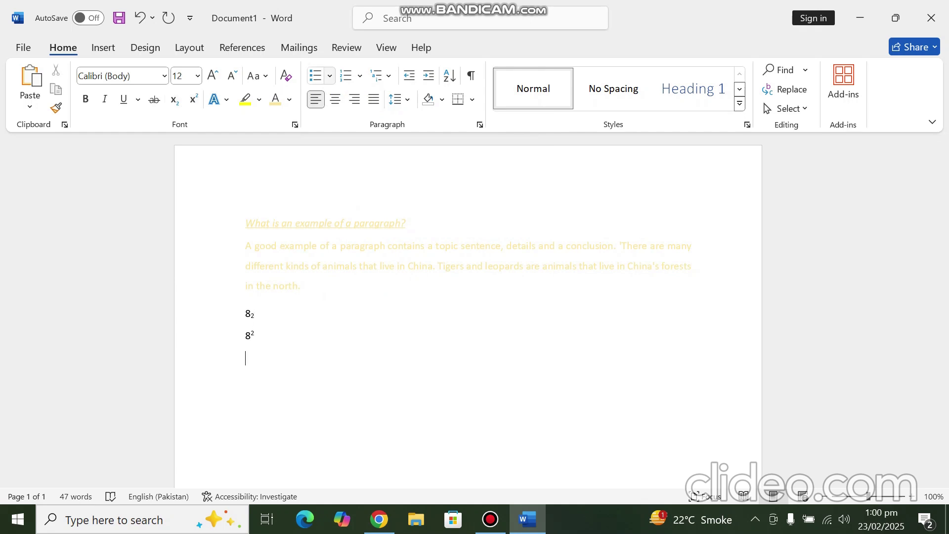
left_click(329, 76)
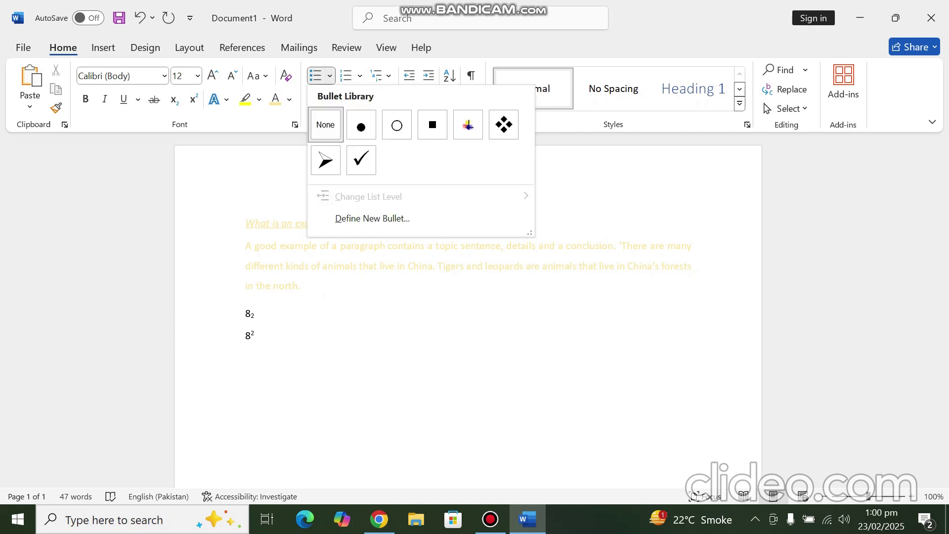
left_click(360, 124)
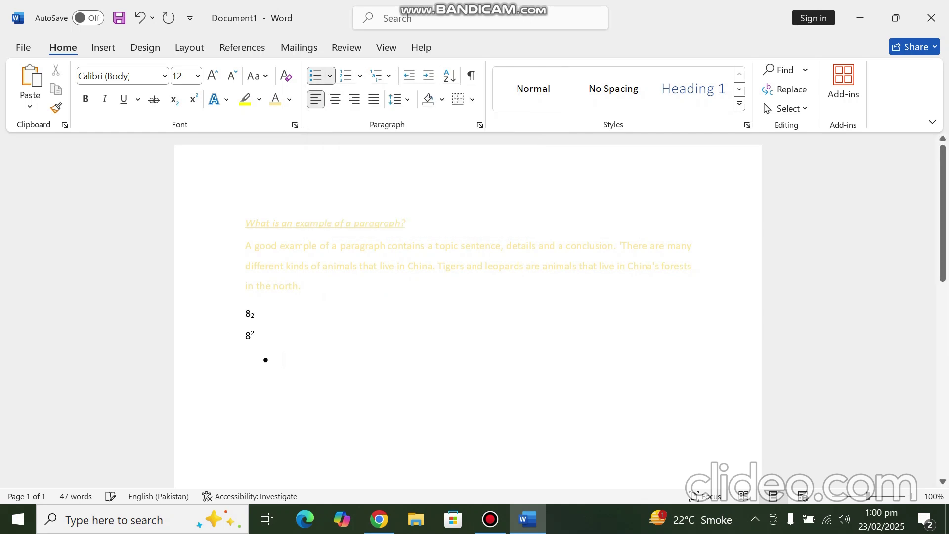
Enter "Apple" as the first bullet item and "Orange Strawberry" as the second.
type("Apple")
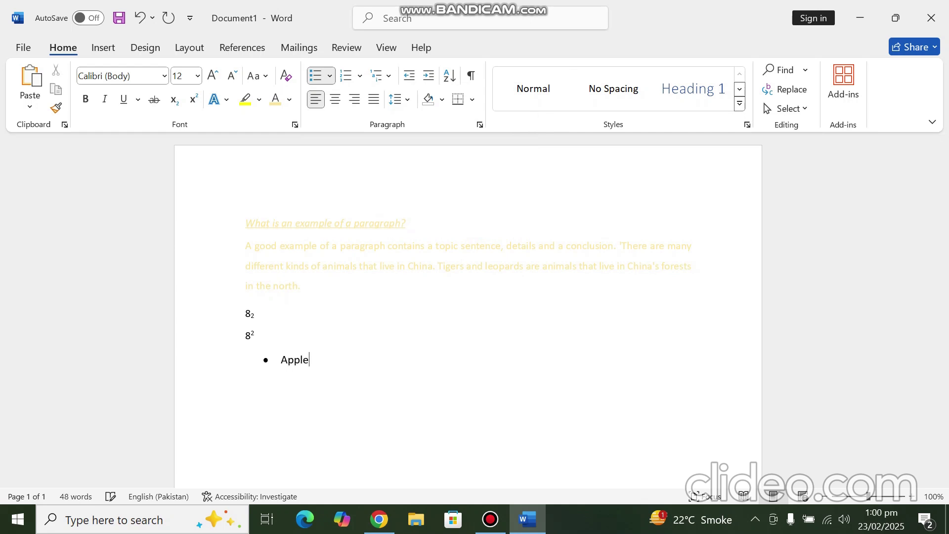
key("Return")
type("Orange Strawberry")
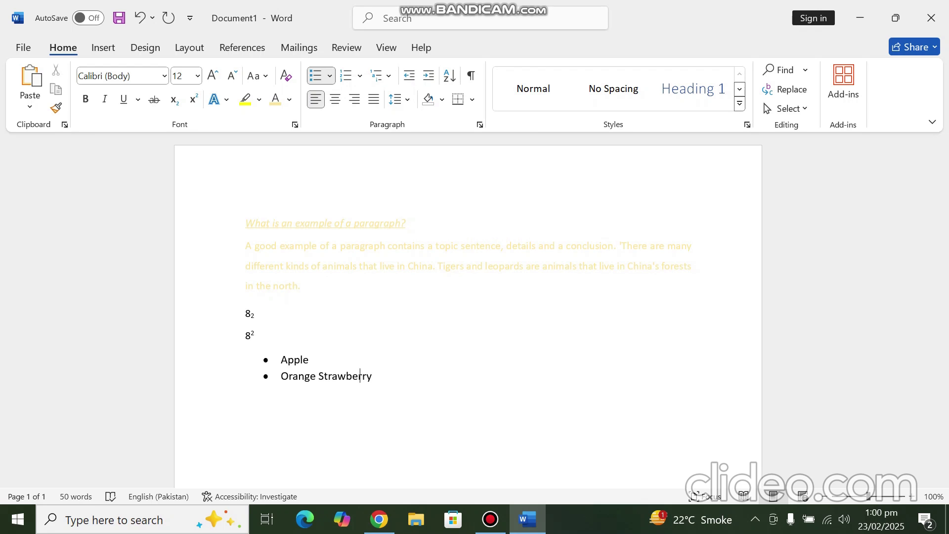
Move "Strawberry" onto its own bullet below "Orange" and give all three list items checkmark bullets.
left_click(318, 376)
key("Return")
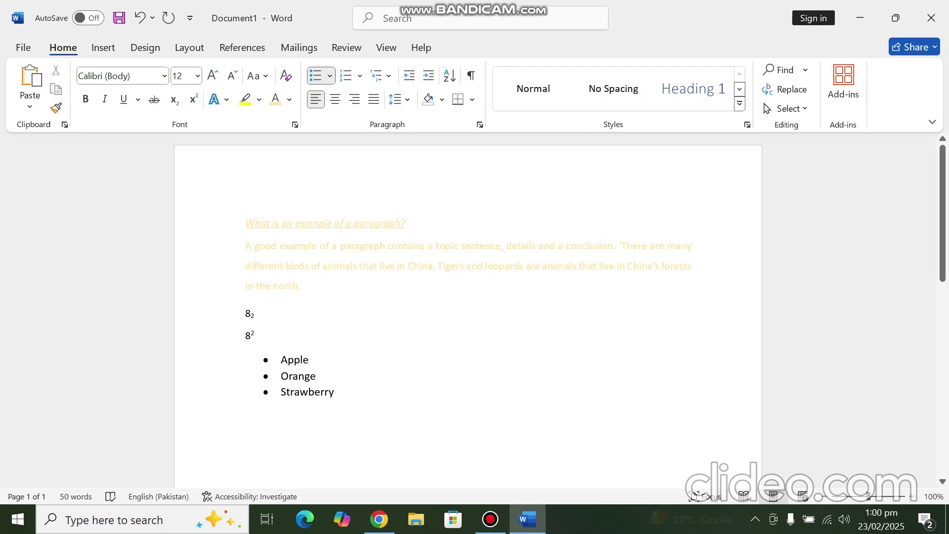
left_click_drag(339, 393, 278, 360)
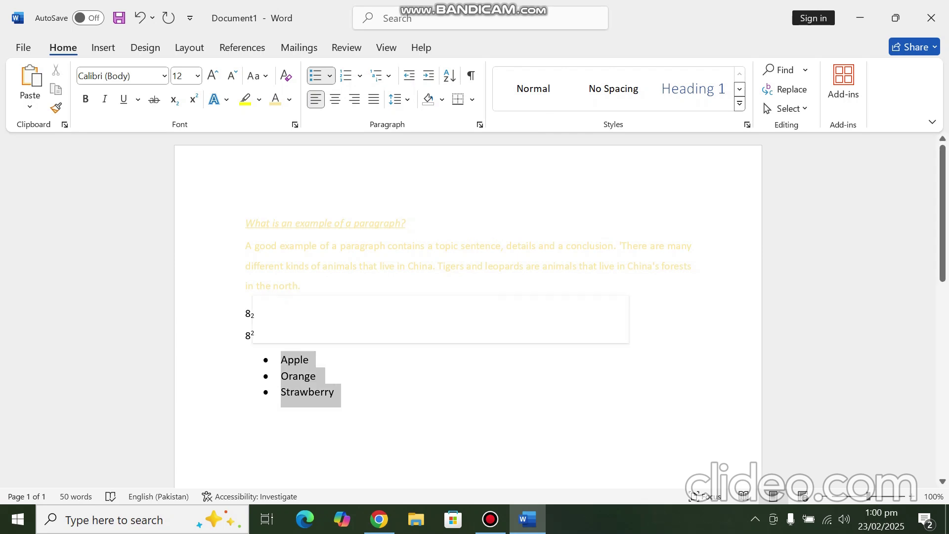
left_click(329, 75)
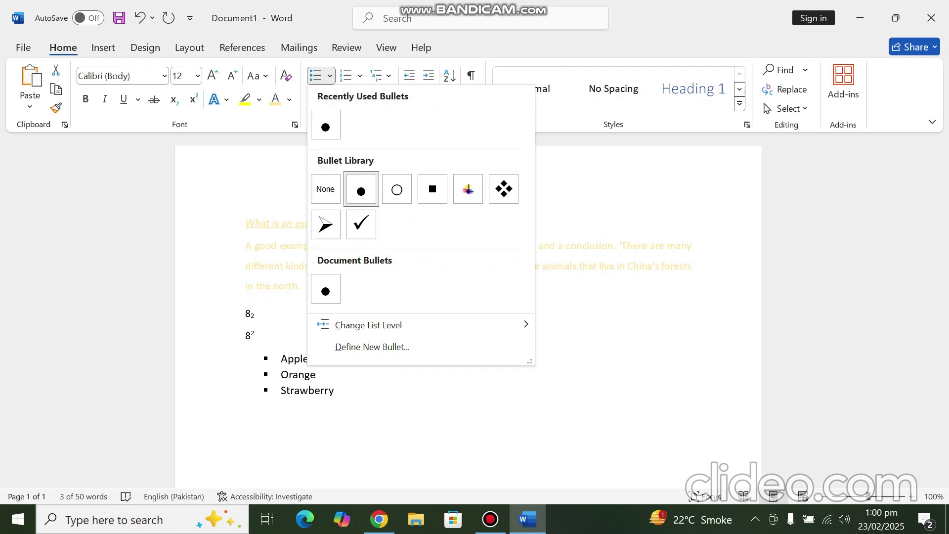
left_click(361, 224)
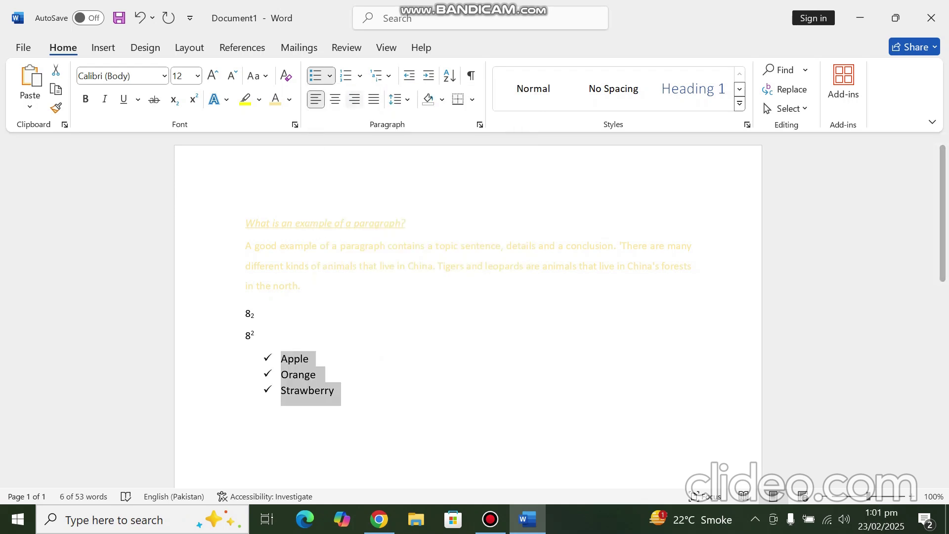
Number the three fruit items with lowercase Roman numerals (i., ii., iii.) and set their shading to No Color.
left_click(360, 76)
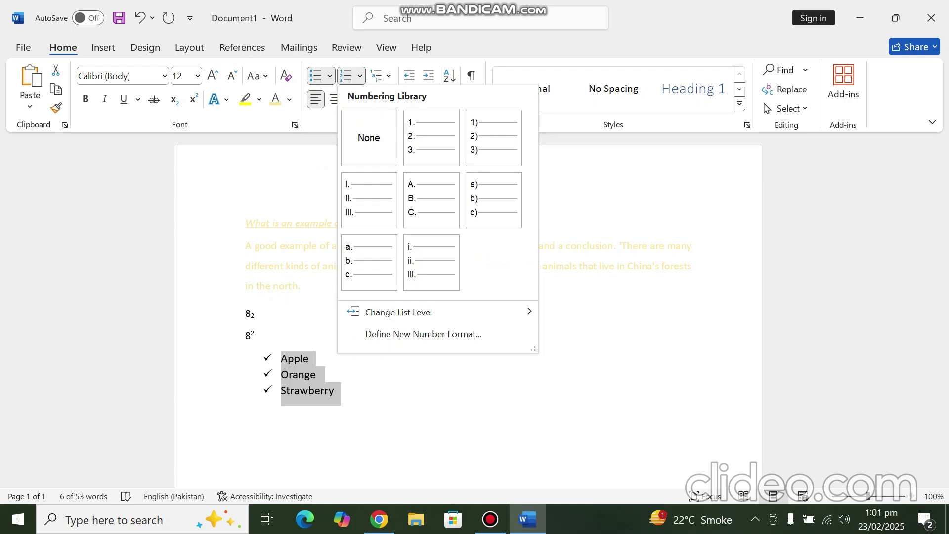
key("Escape")
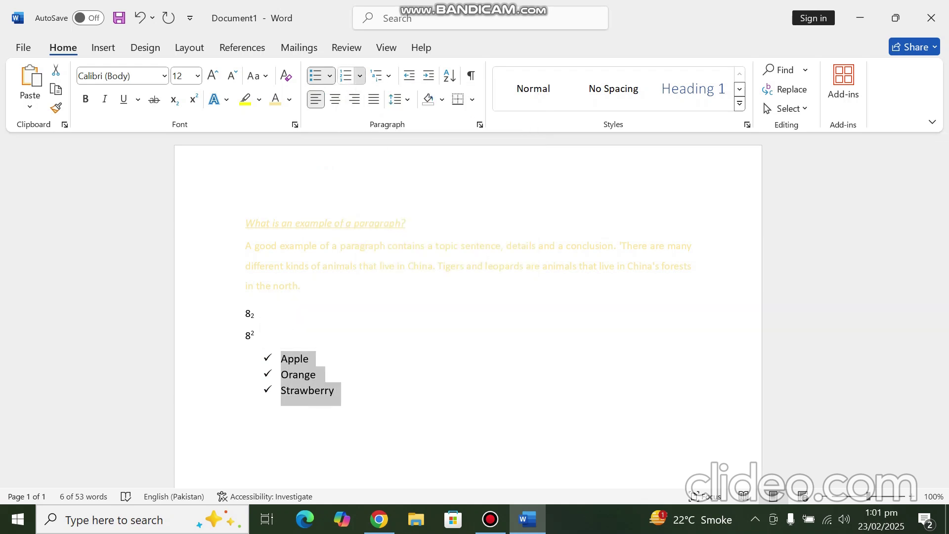
left_click(360, 75)
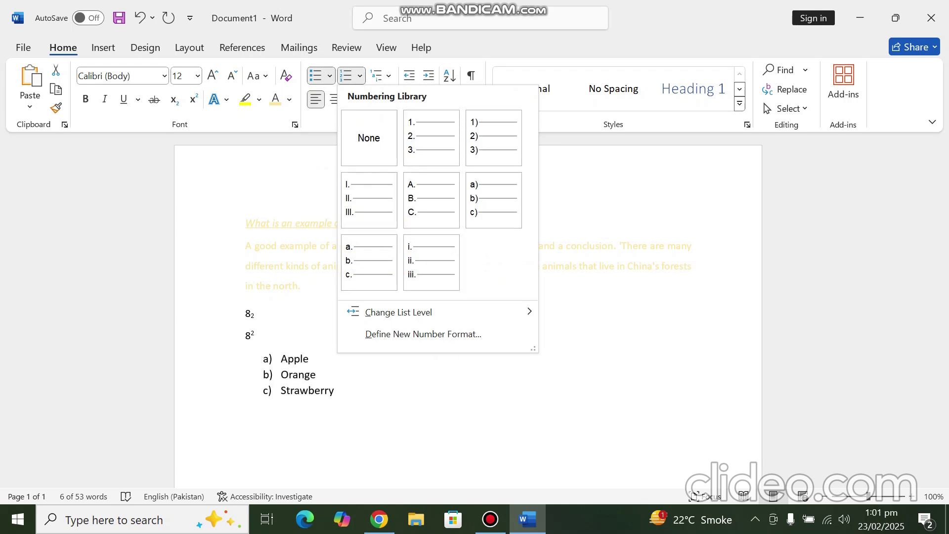
left_click(431, 262)
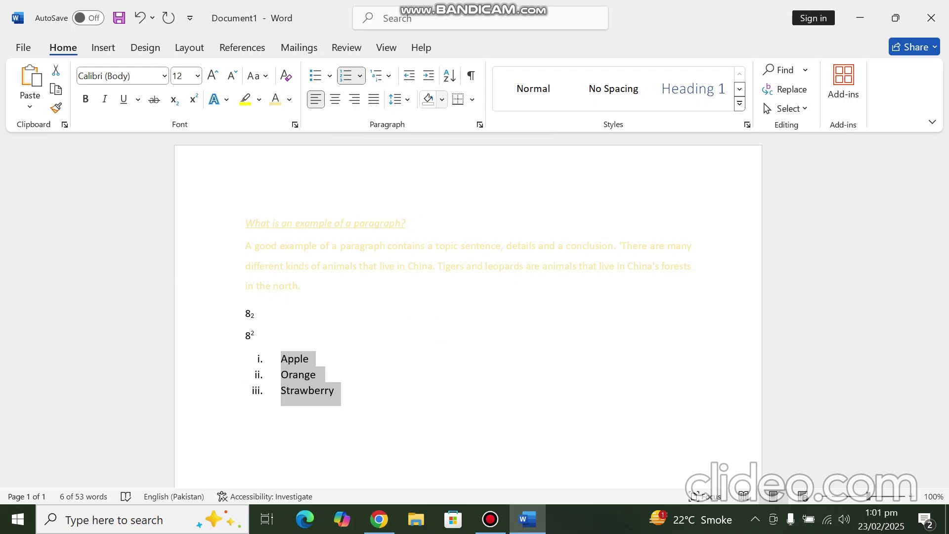
left_click(441, 99)
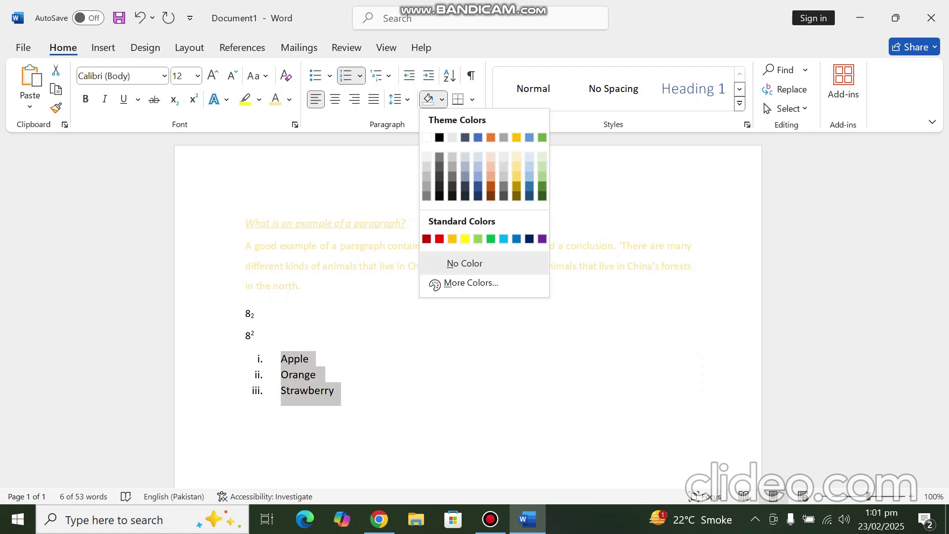
left_click(464, 263)
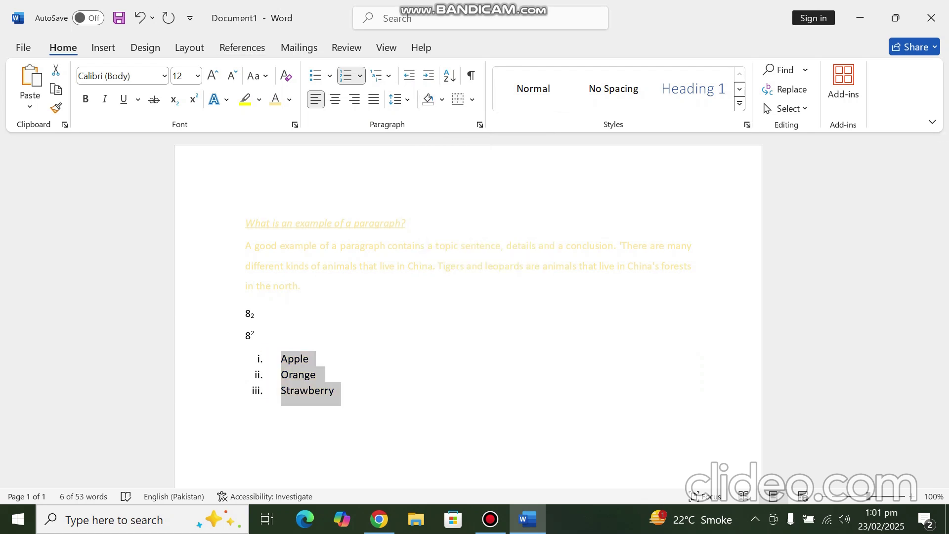
End the numbered list after "Strawberry" and insert a 6x3 table on the empty line below it.
left_click(103, 48)
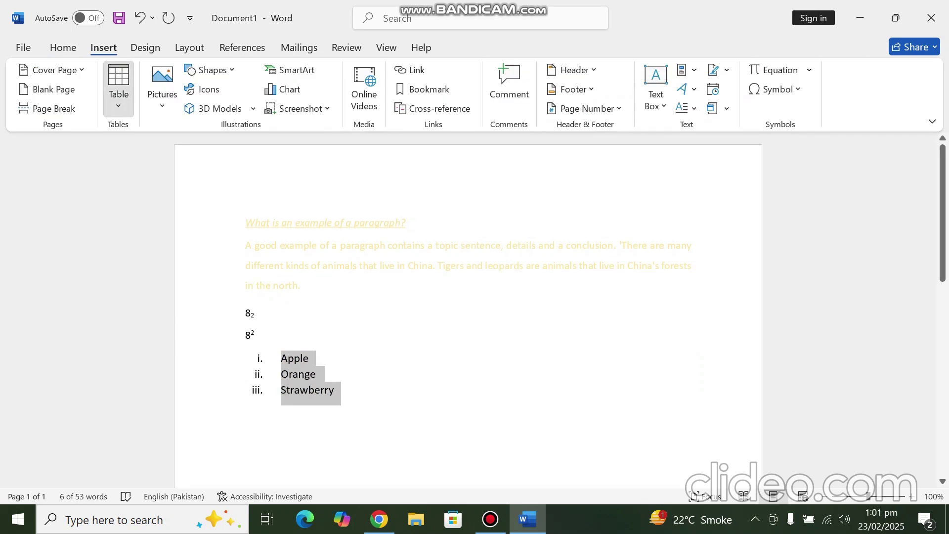
left_click(119, 86)
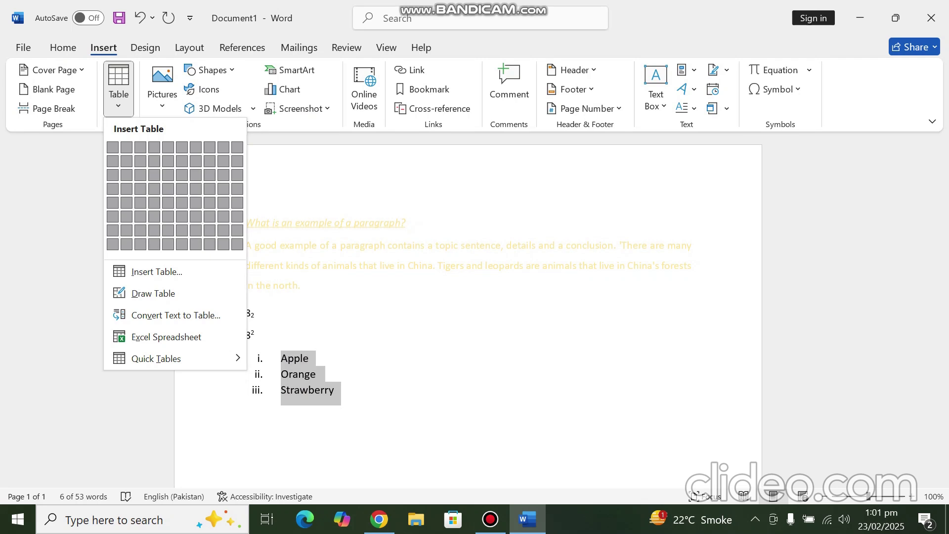
key("Escape")
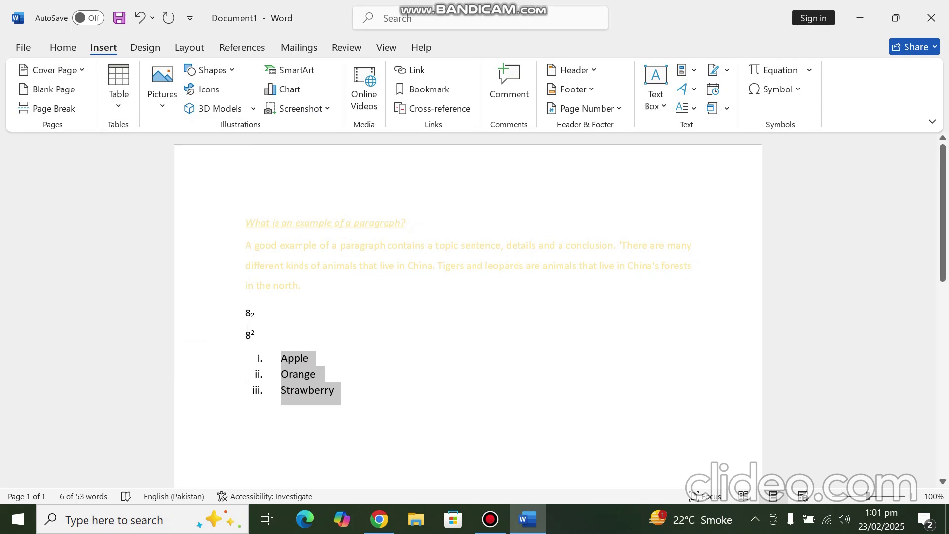
left_click(335, 390)
key("Return")
key("Return")
key("Return")
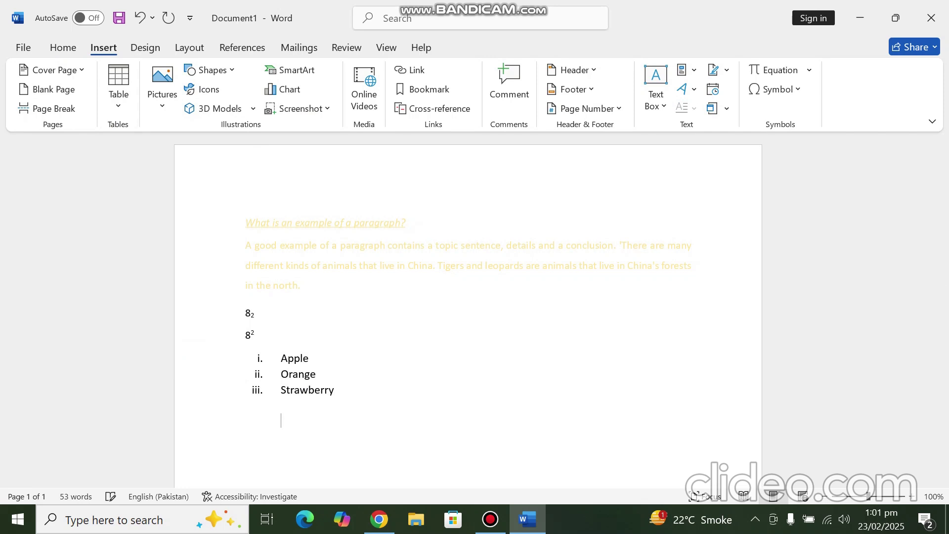
left_click(118, 89)
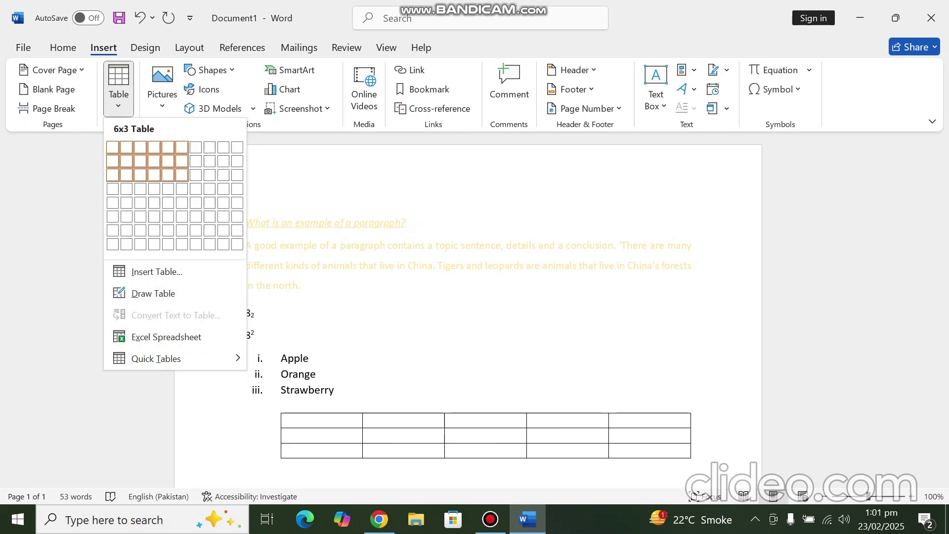
left_click(181, 175)
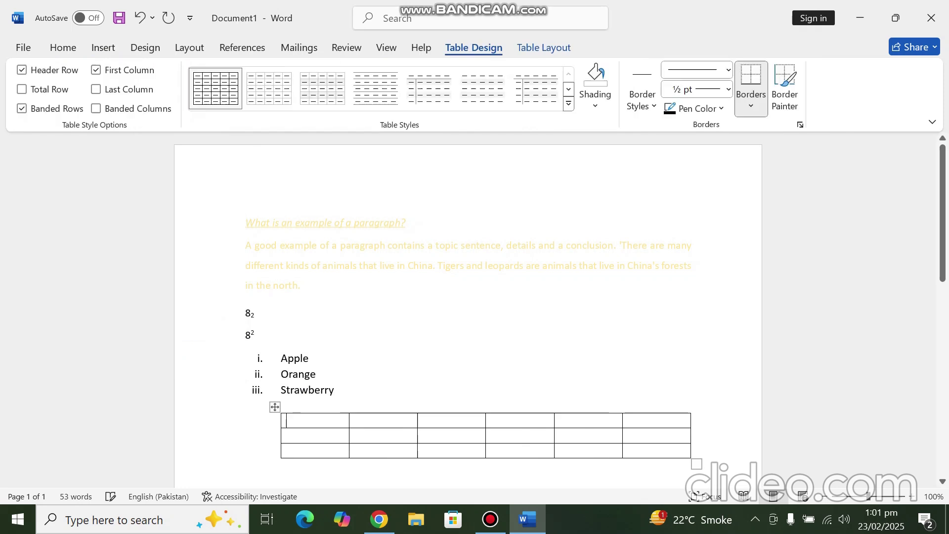
Make the table's last row taller by moving its lower border down.
scroll(445, 307, "down", 1)
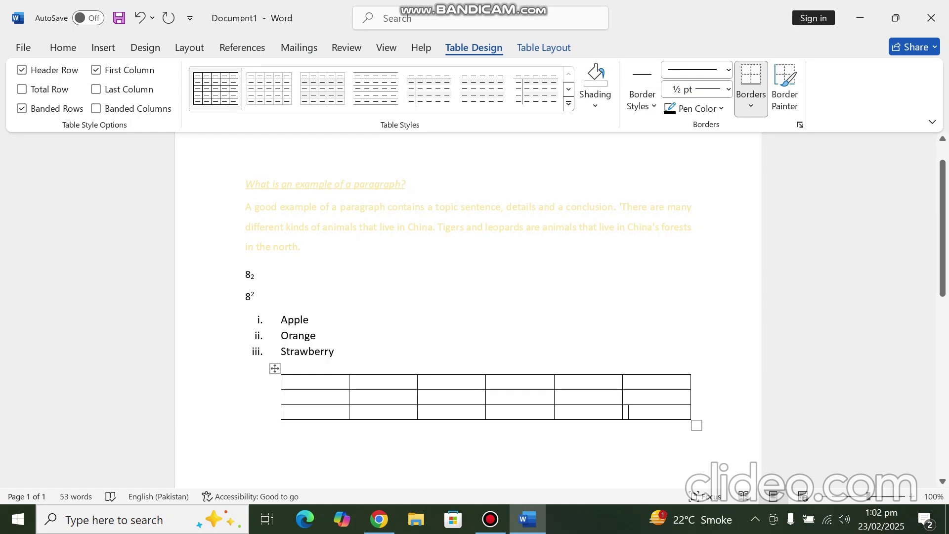
left_click_drag(628, 419, 628, 457)
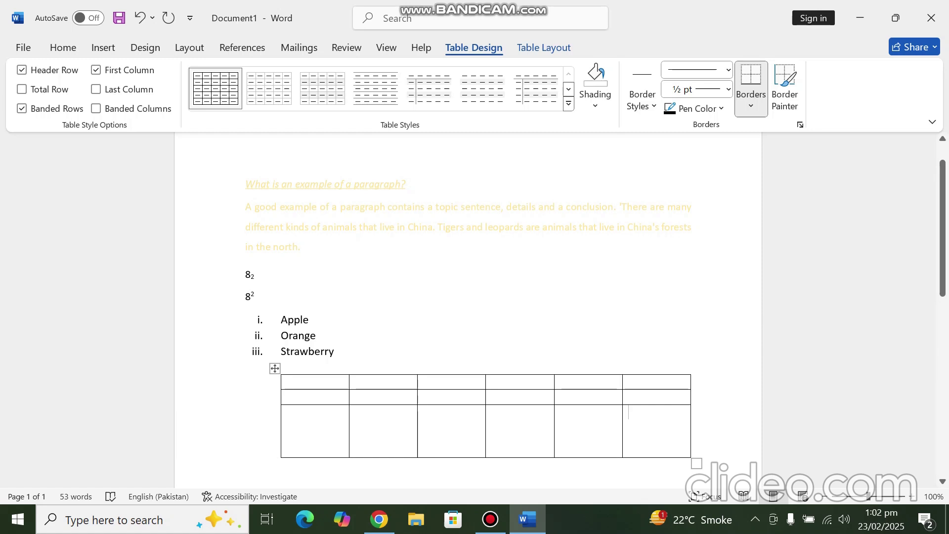
left_click_drag(694, 431, 664, 425)
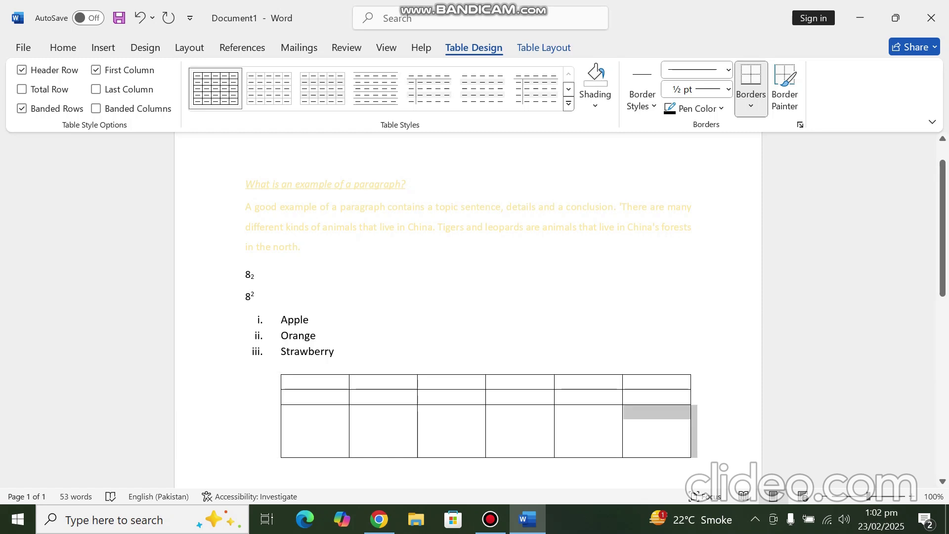
left_click(334, 351)
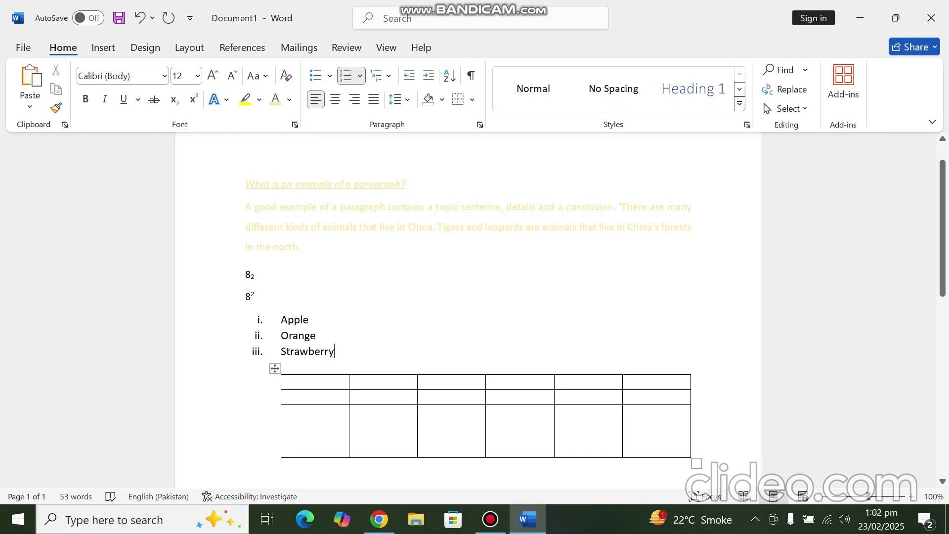
Widen the table's first column out to the page's left margin and shrink the whole table to compact rows.
left_click(275, 368)
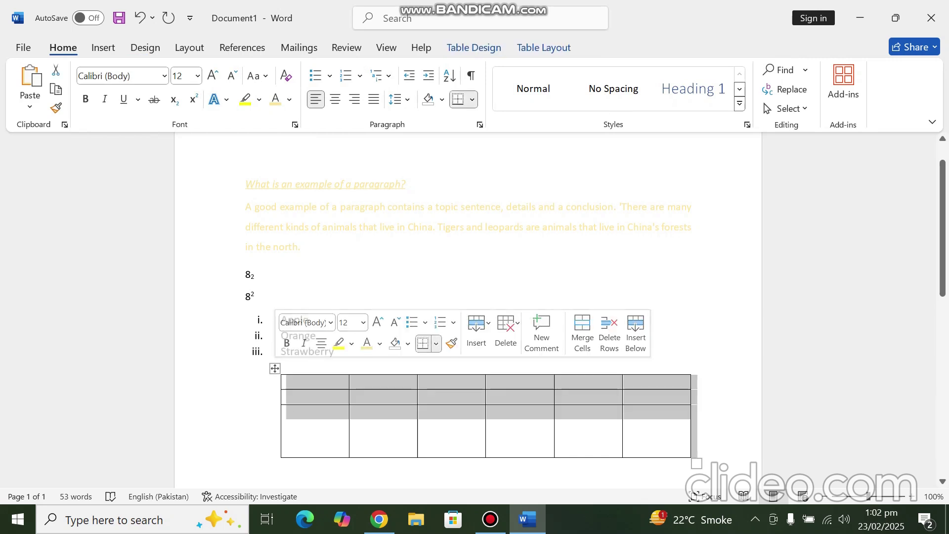
left_click_drag(281, 435, 252, 435)
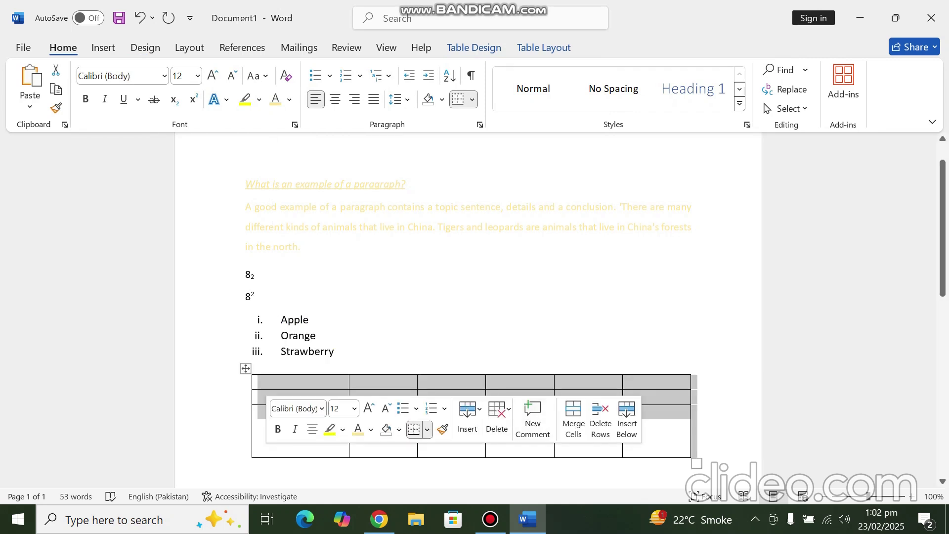
left_click_drag(697, 463, 681, 396)
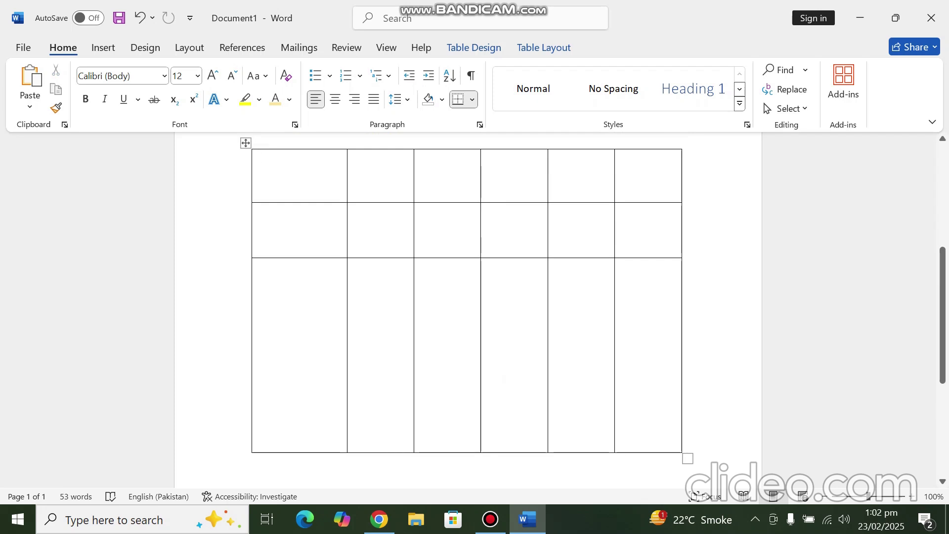
left_click_drag(687, 458, 680, 256)
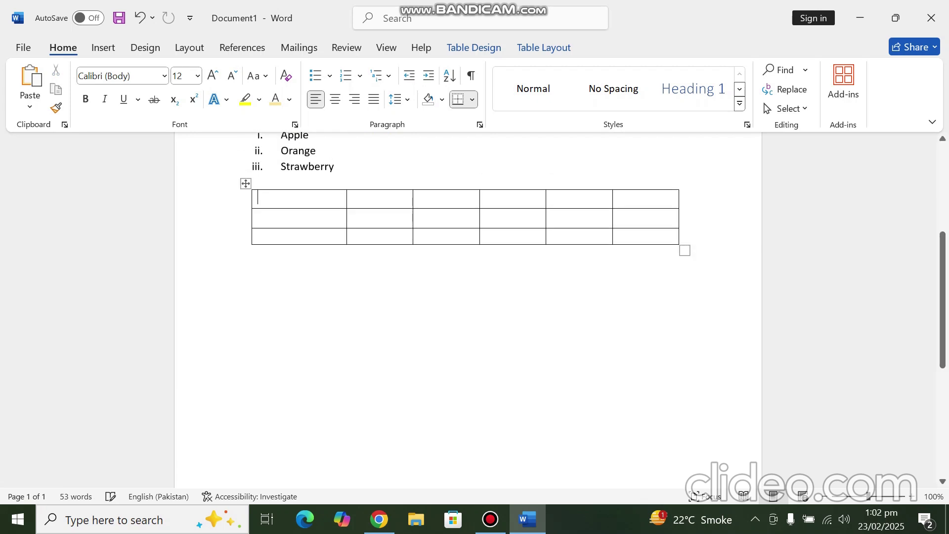
Enter "vtdtr" in the table's first cell and centre both that text and the whole table.
left_click(281, 252)
left_click(261, 198)
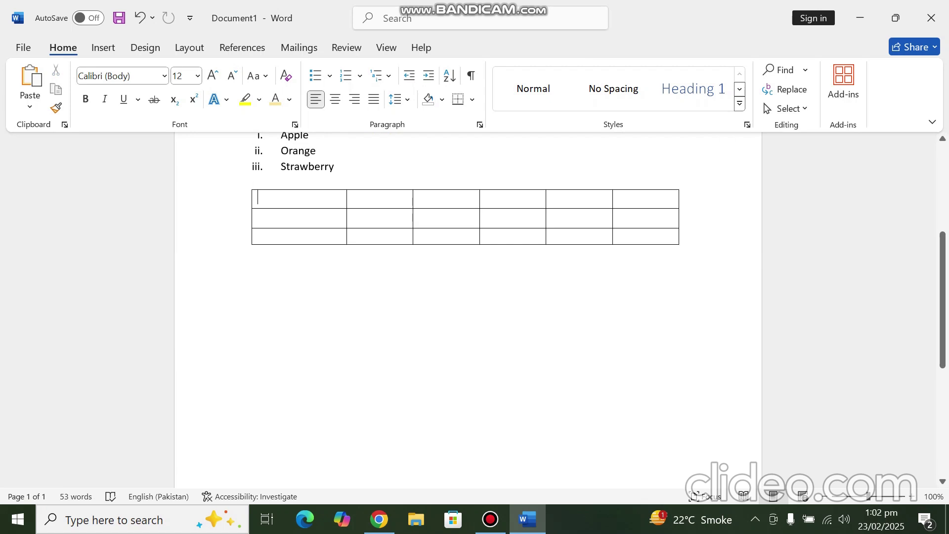
type("vtdtr")
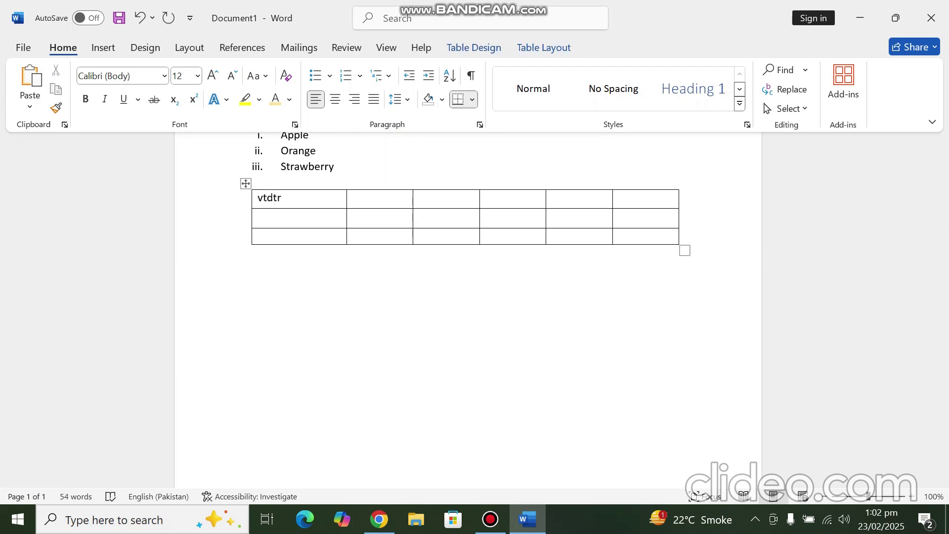
left_click_drag(282, 198, 256, 197)
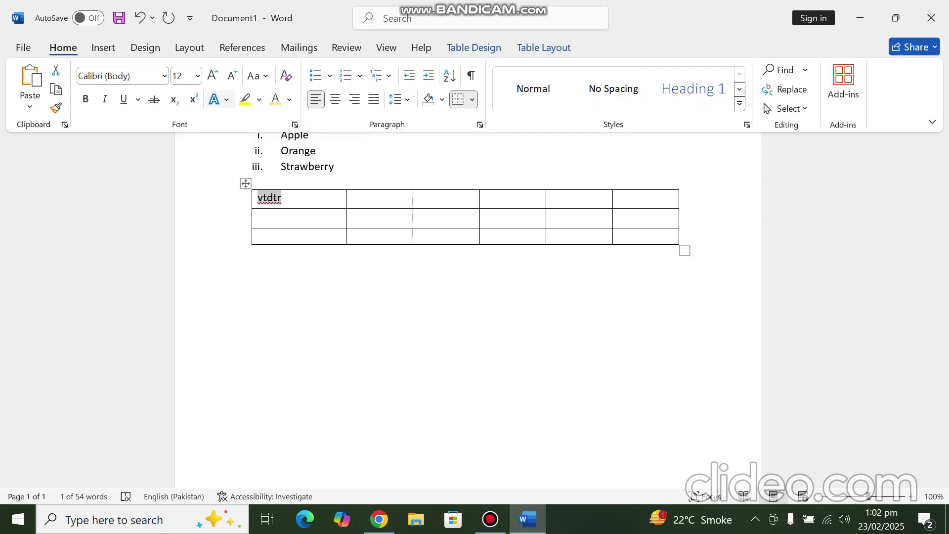
left_click(335, 99)
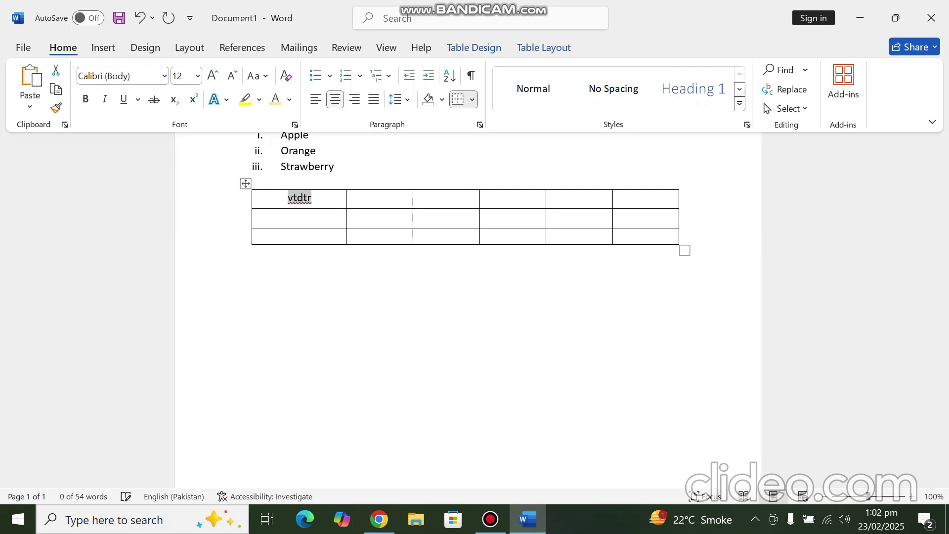
left_click_drag(276, 199, 686, 236)
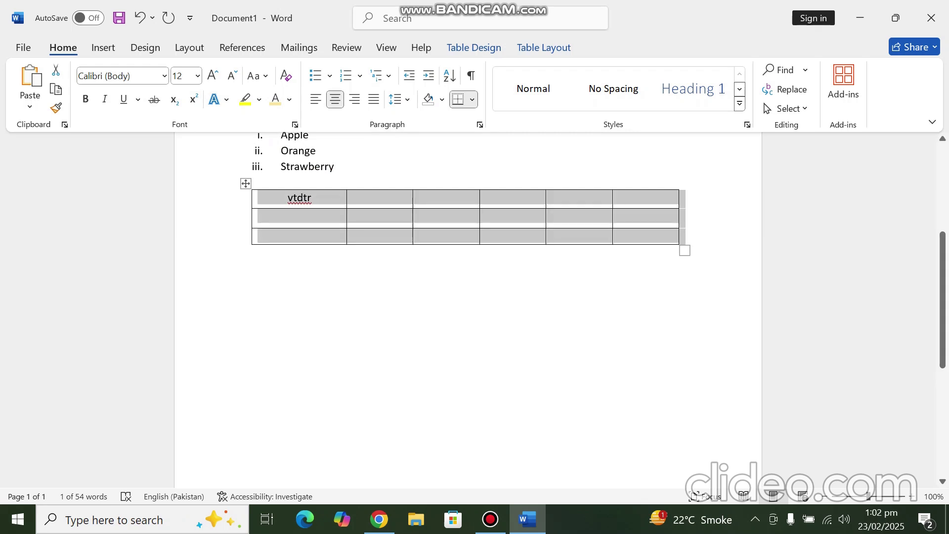
left_click(335, 99)
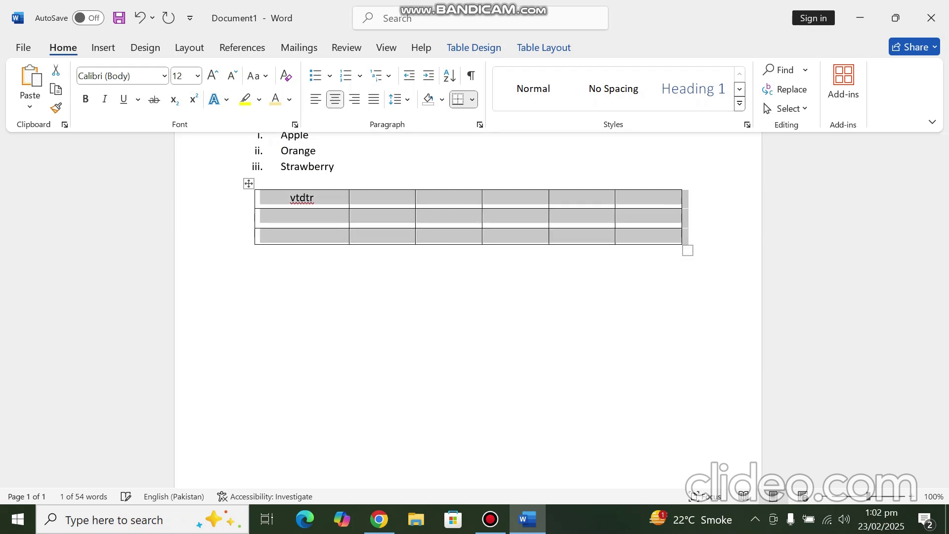
Fill the first column with "Gvytdtr" in the second row and "vgytft" in the third row.
left_click(262, 217)
type("gvytdtr")
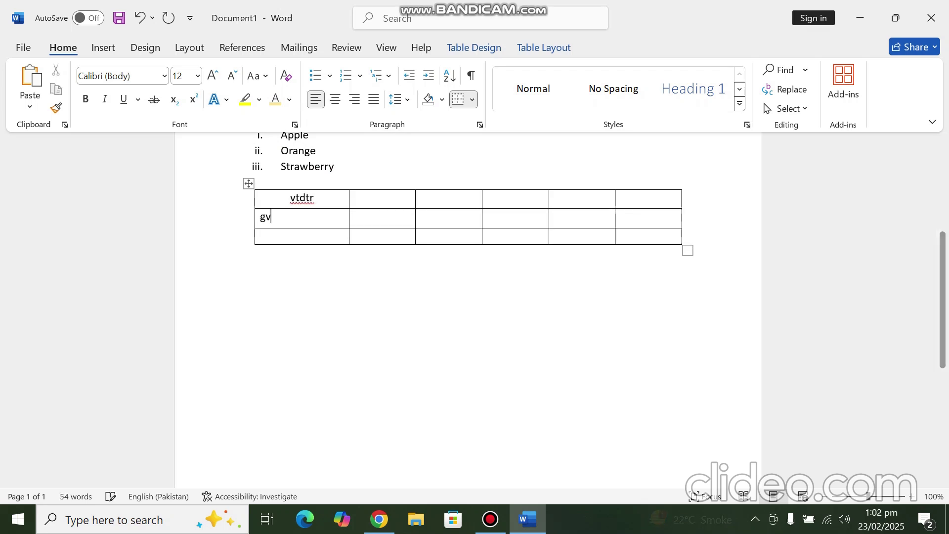
key("Return")
type("c")
key("BackSpace")
key("BackSpace")
key("Return")
type("hgyt")
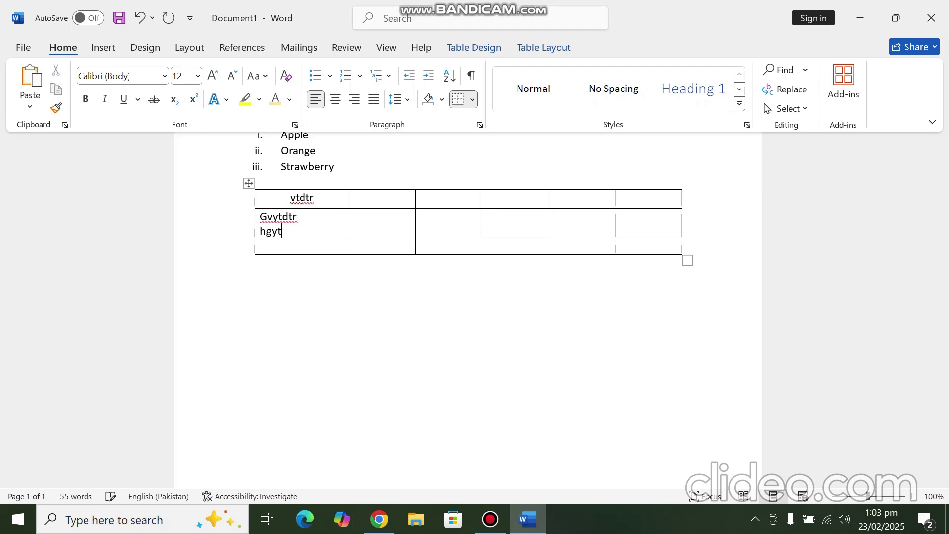
key("BackSpace")
key("BackSpace")
key("BackSpace")
type("vgytf")
Enter "vghgv" in the second cell of the table's first row.
left_click(354, 246)
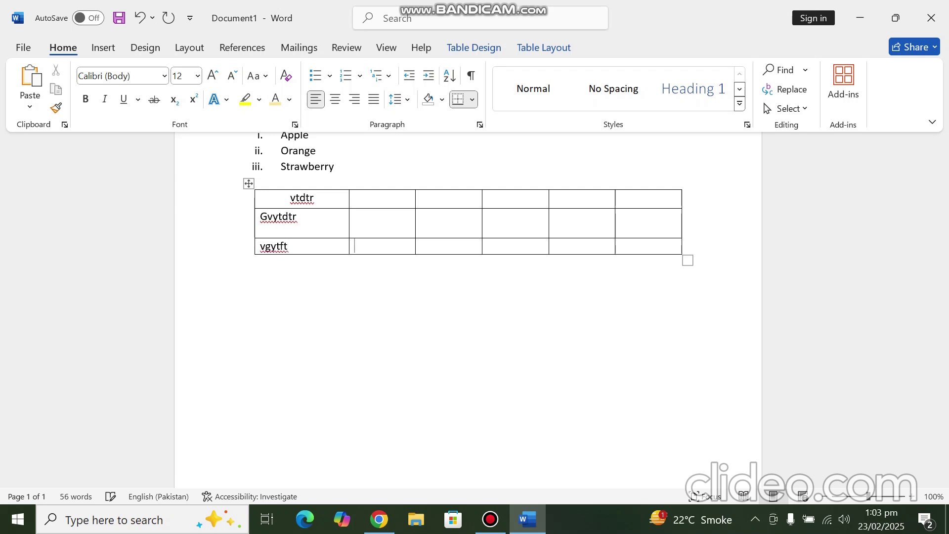
type("vg")
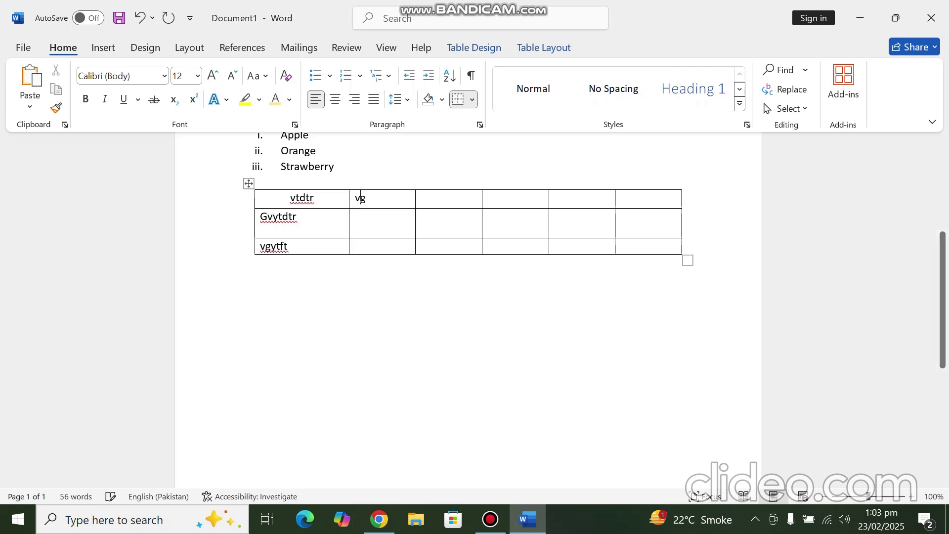
type("hgv")
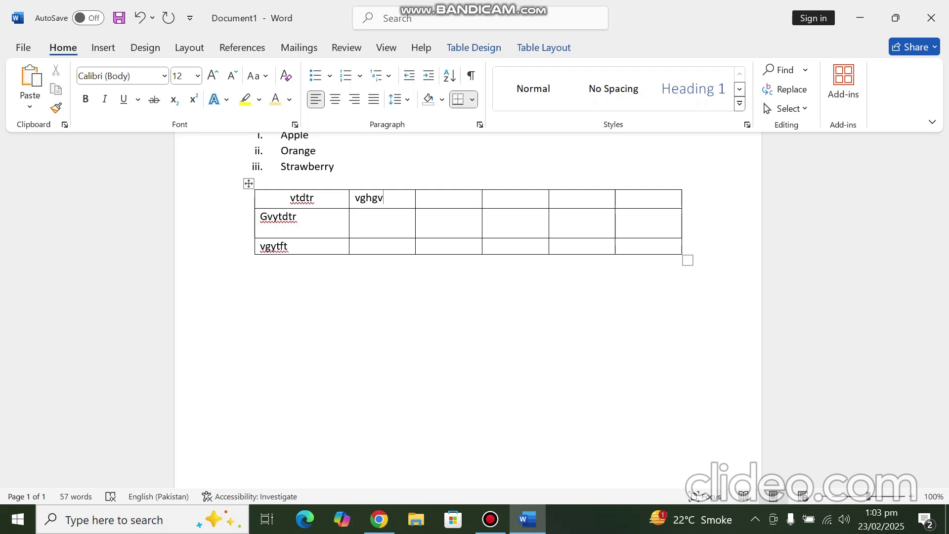
left_click_drag(369, 246, 317, 246)
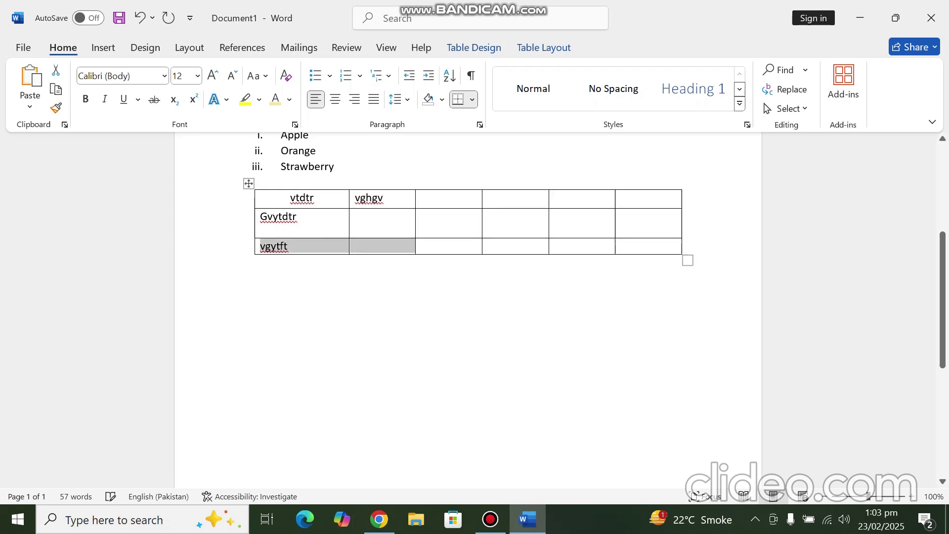
left_click_drag(371, 198, 316, 198)
key("BackSpace")
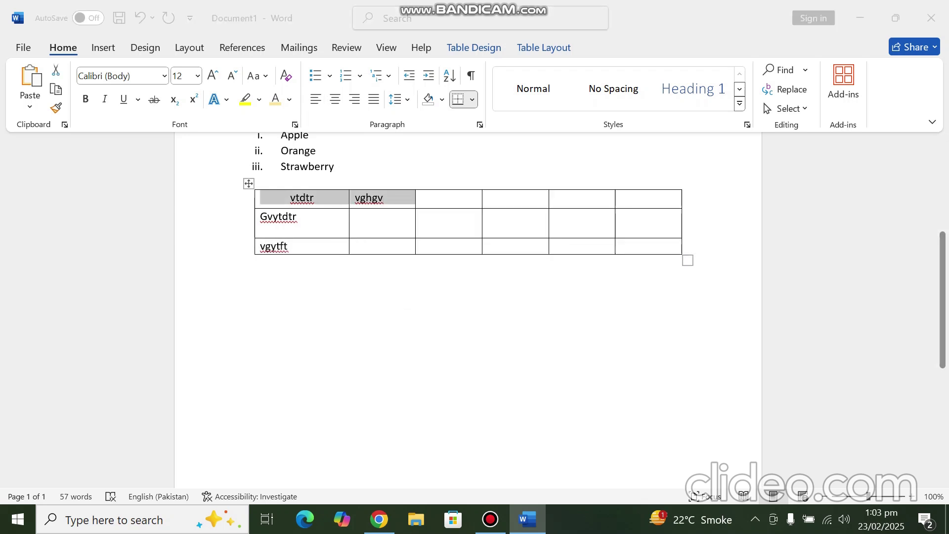
left_click(527, 193)
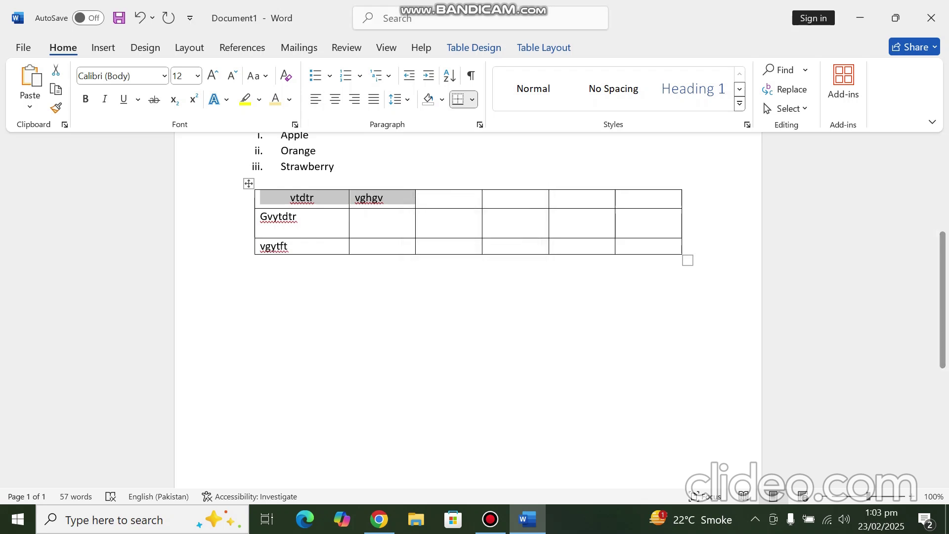
Place the insertion point in the blank area below the table.
left_click(103, 48)
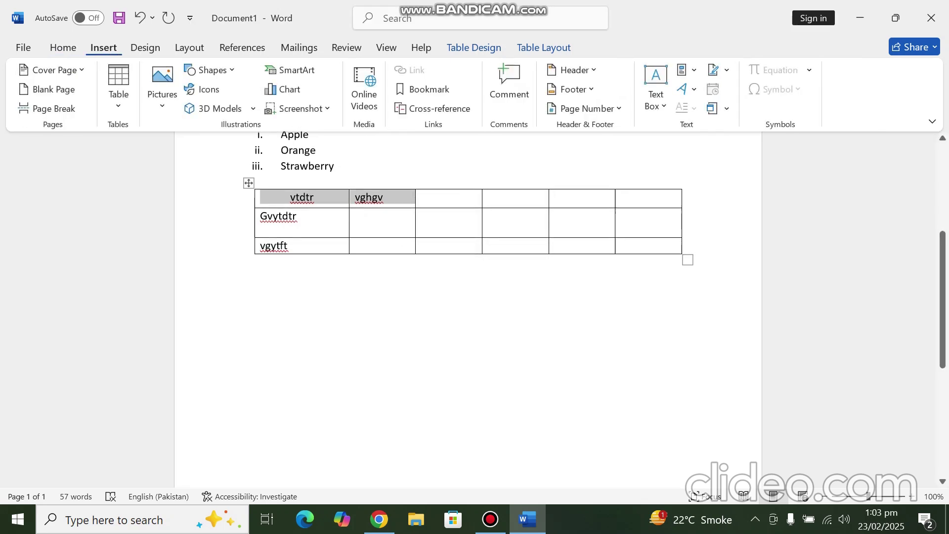
left_click(162, 89)
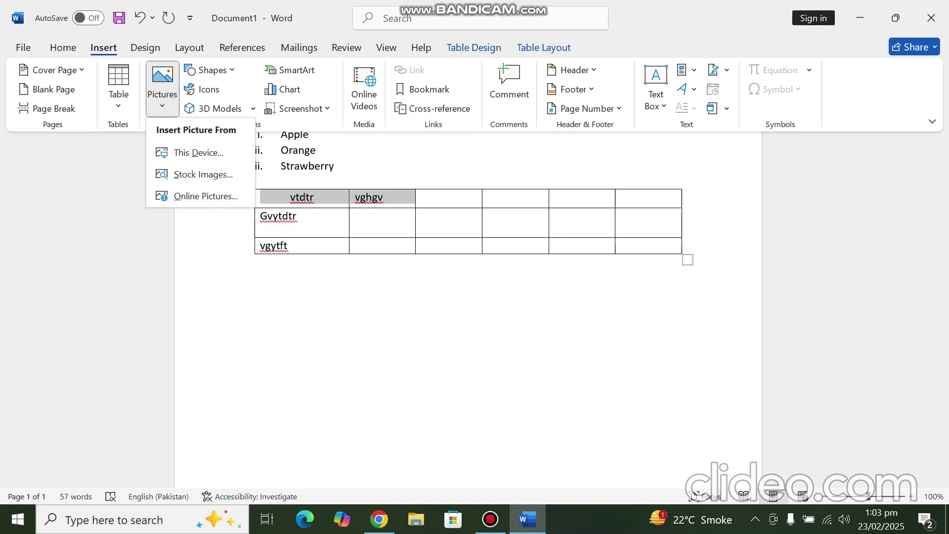
key("Escape")
left_click(309, 282)
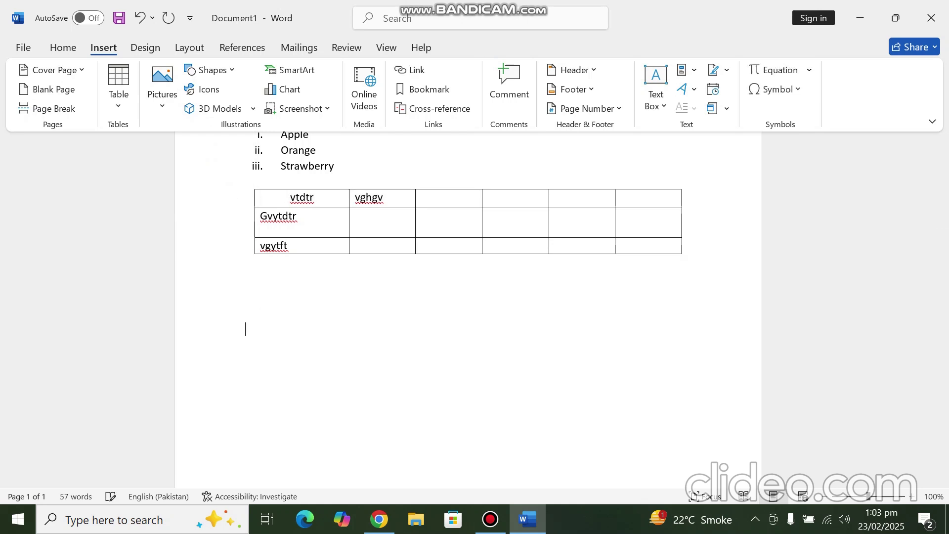
scroll(468, 307, "down", 3)
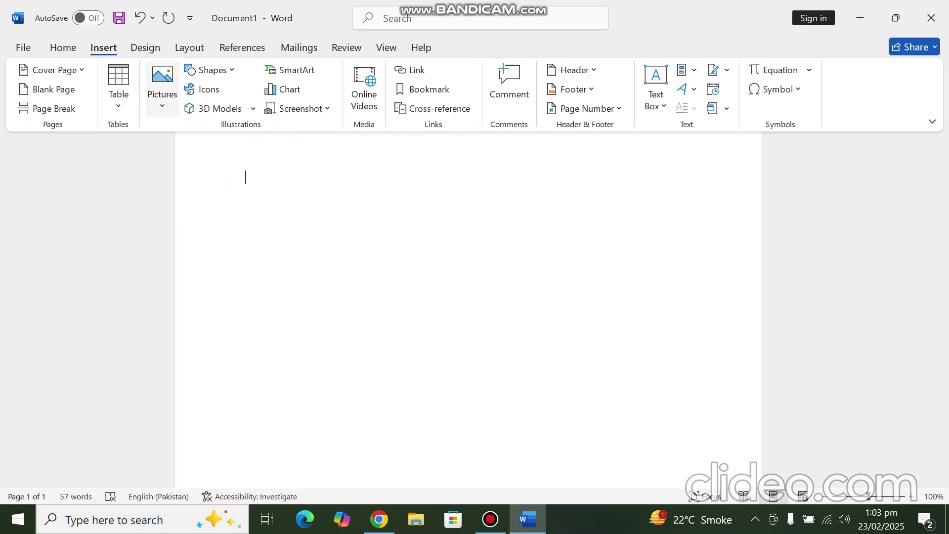
Browse the Camera Roll, Saved Pictures and D: drive folders on this device for a picture to insert.
left_click(162, 89)
left_click(198, 152)
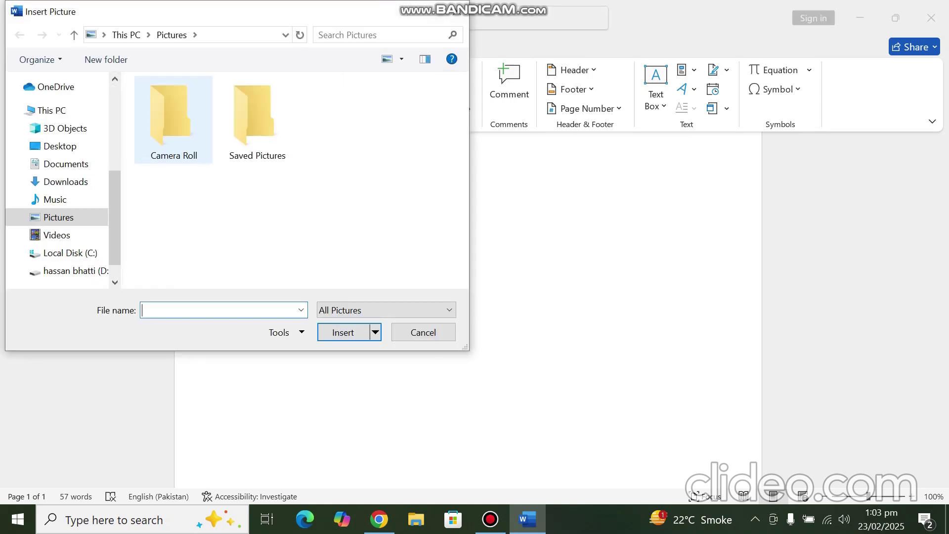
double_click(174, 118)
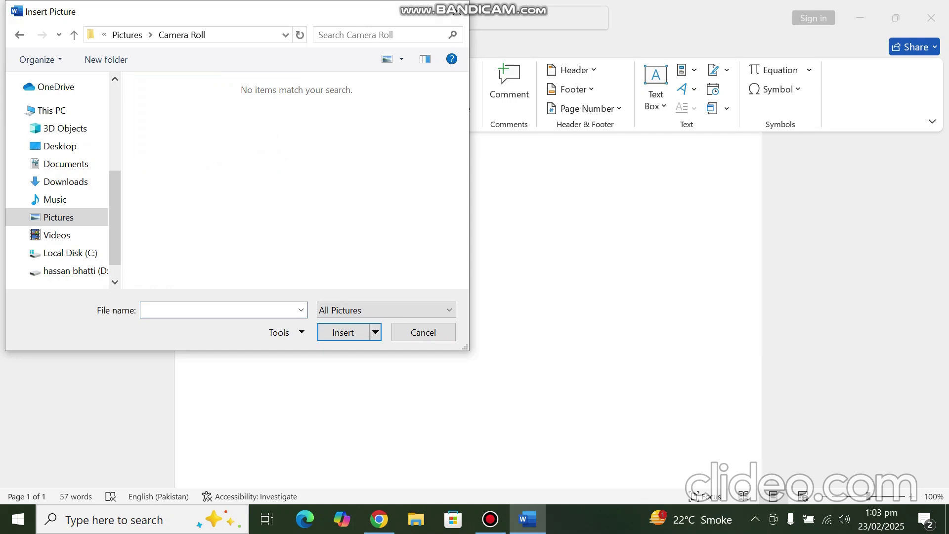
key("alt+Left")
key("Right")
key("Return")
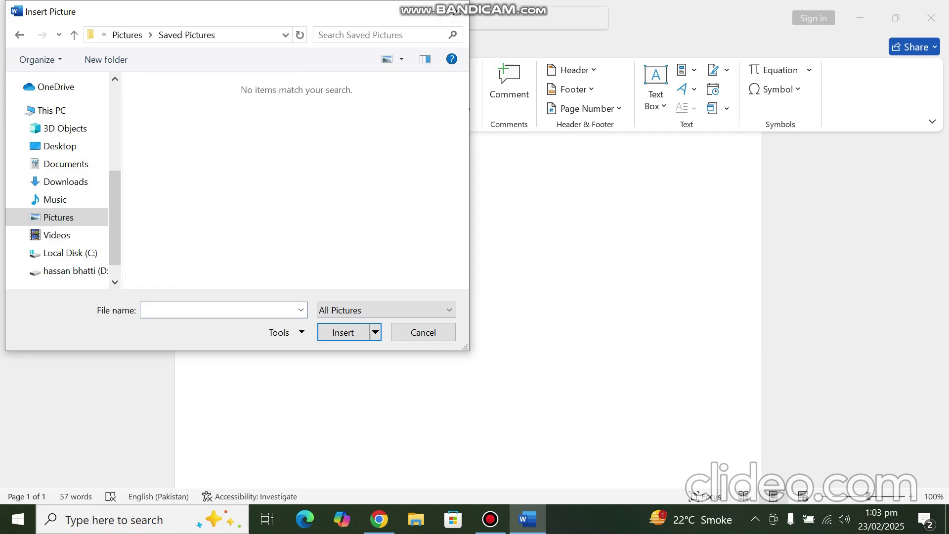
key("alt+Left")
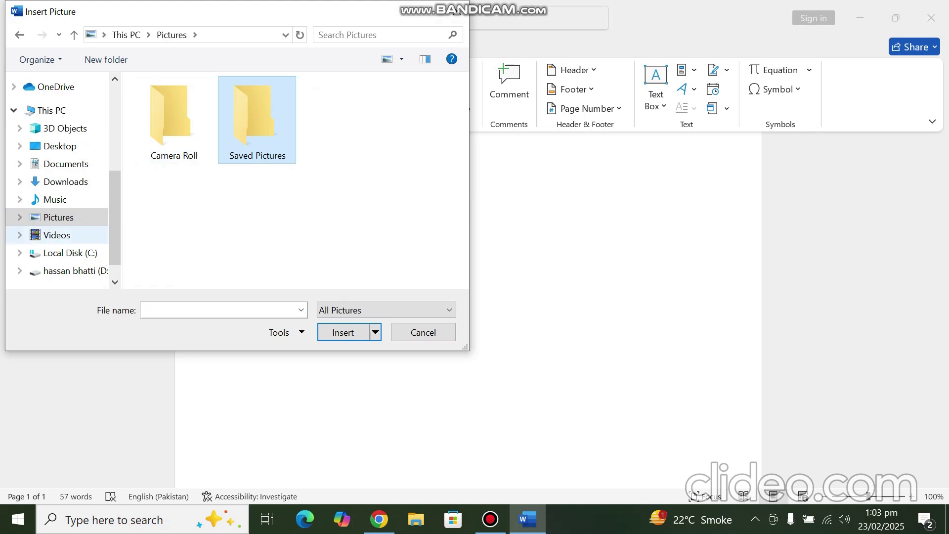
scroll(60, 207, "down", 1)
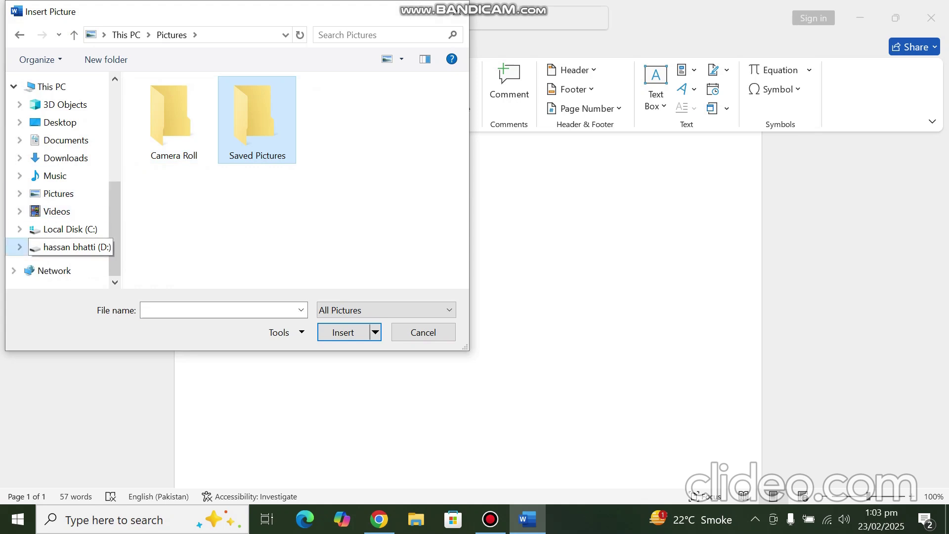
left_click(69, 247)
scroll(212, 225, "down", 1)
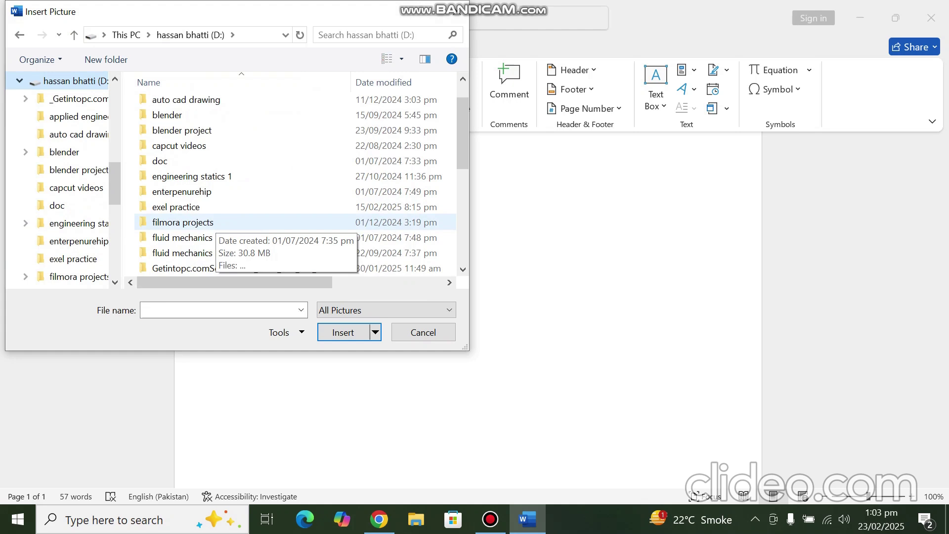
scroll(212, 227, "down", 3)
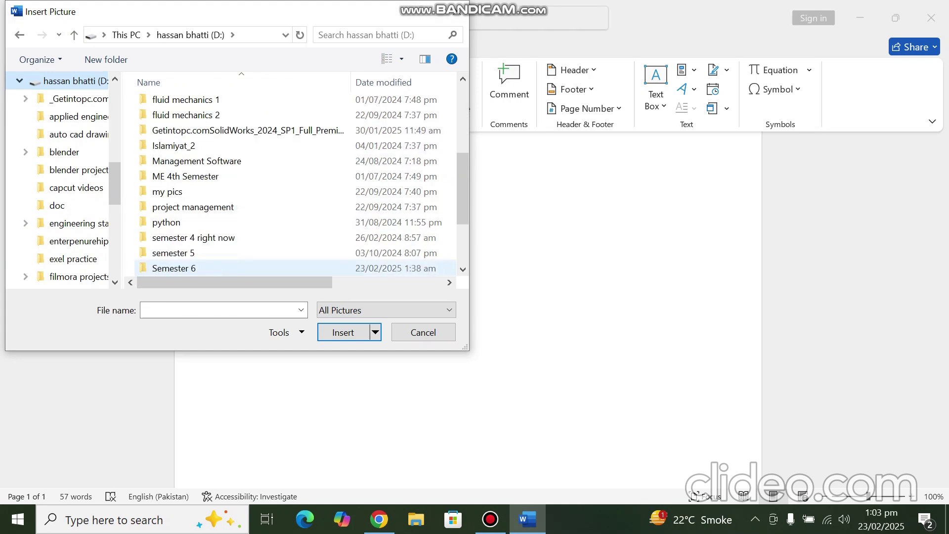
scroll(213, 262, "down", 2)
scroll(213, 261, "up", 6)
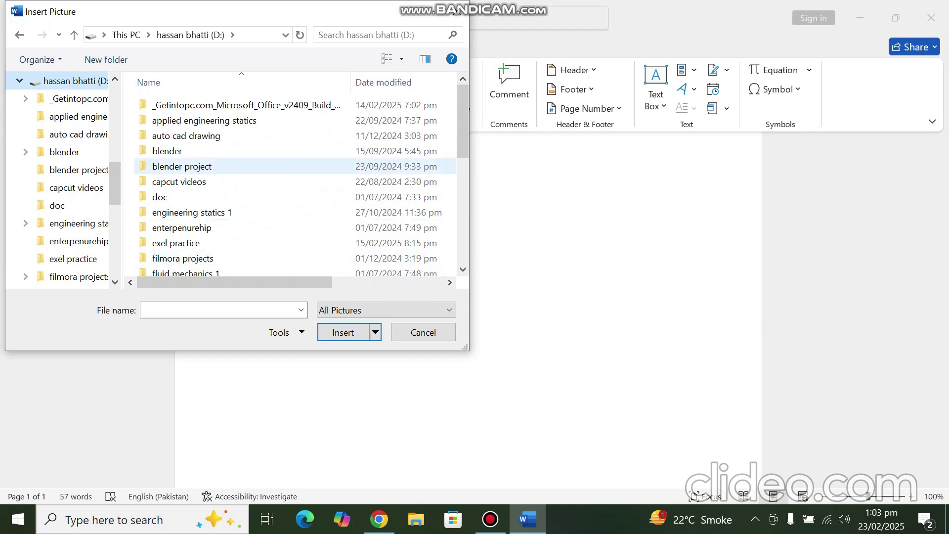
scroll(212, 133, "down", 3)
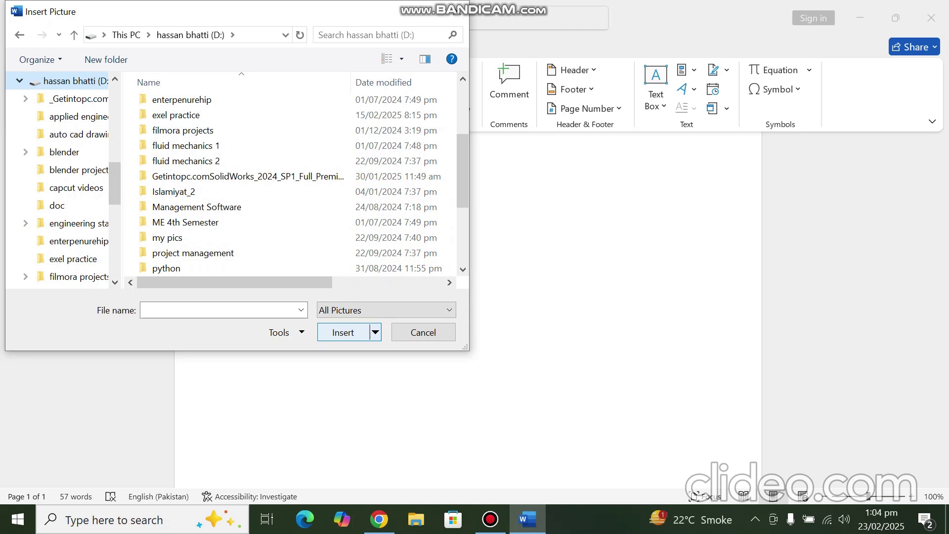
left_click(457, 10)
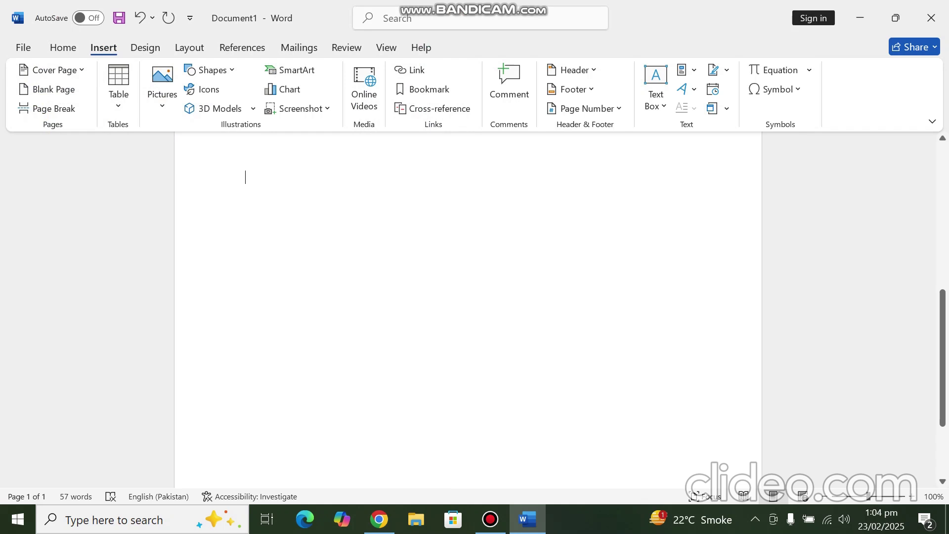
Draw an oval shape about 4.9 cm wide and 4.6 cm high in the blank area below the table.
left_click(211, 70)
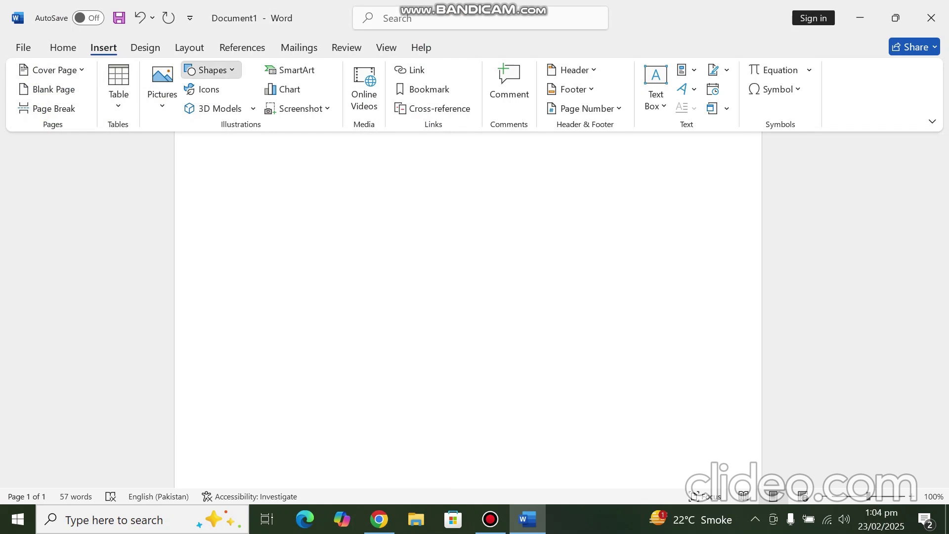
left_click(248, 108)
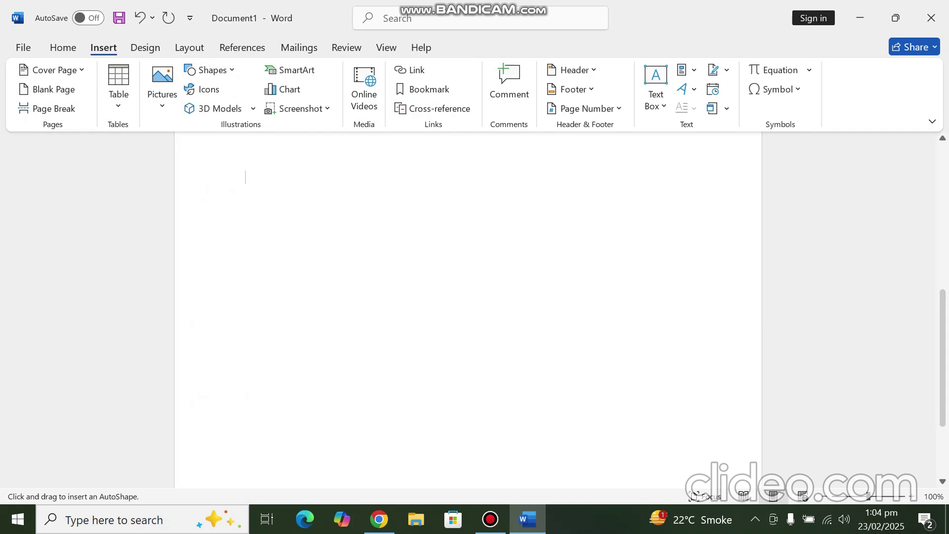
left_click_drag(252, 209, 387, 339)
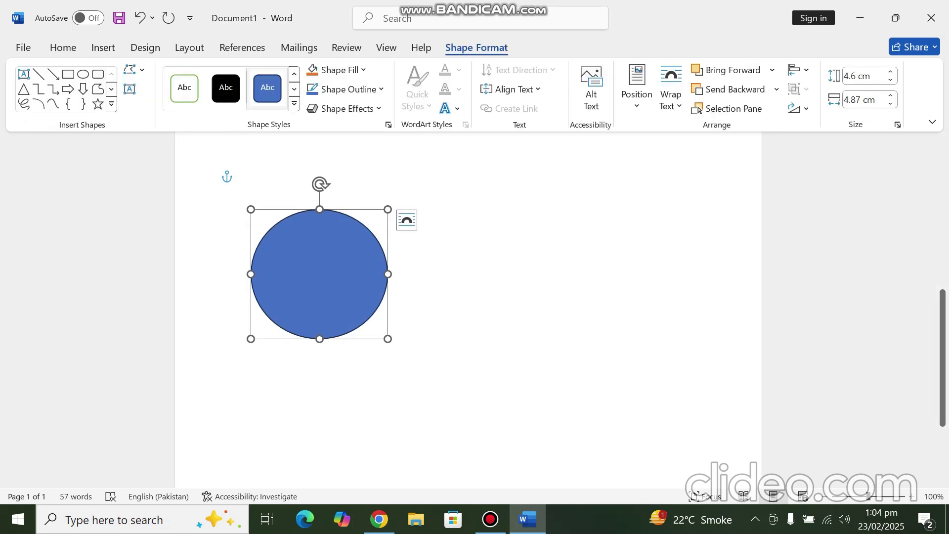
Fill the oval with a picture file from the capcut videos folder on the D: drive.
left_click(336, 70)
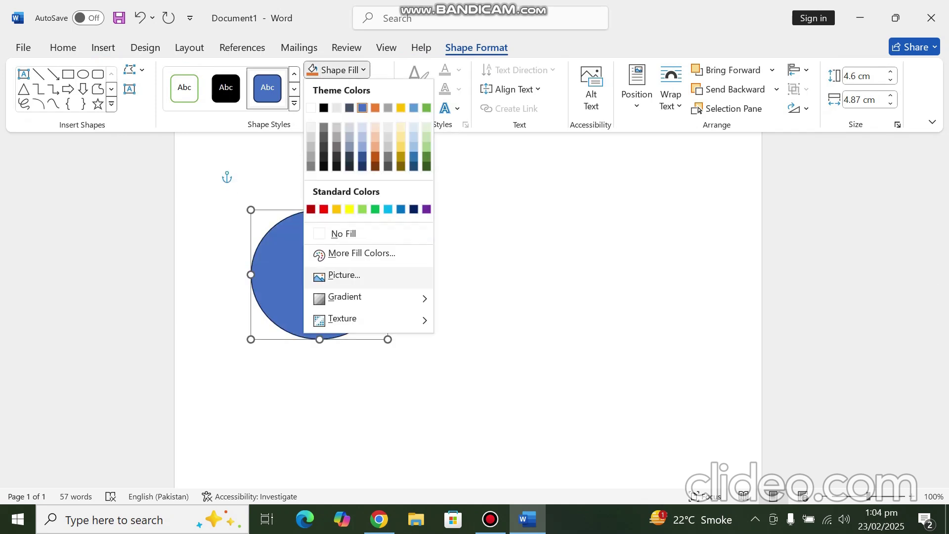
left_click(322, 275)
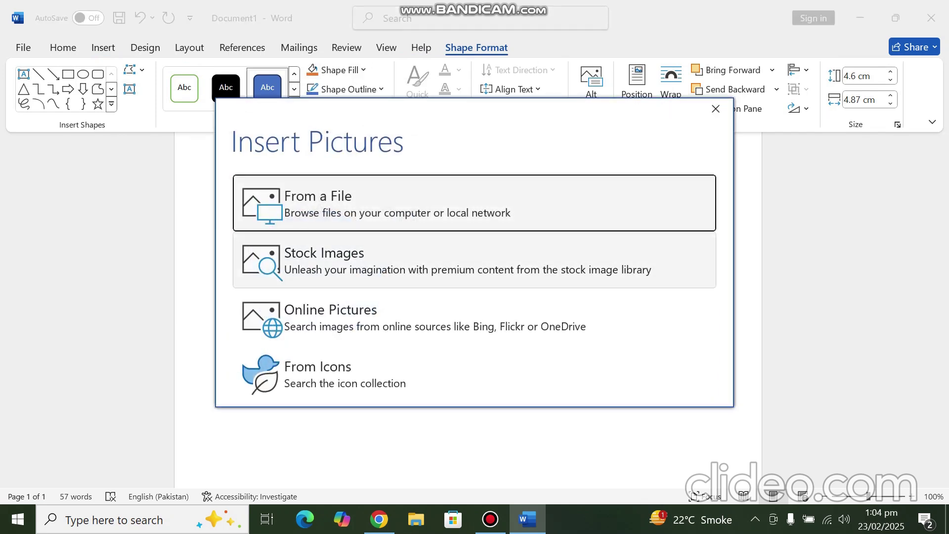
left_click(321, 213)
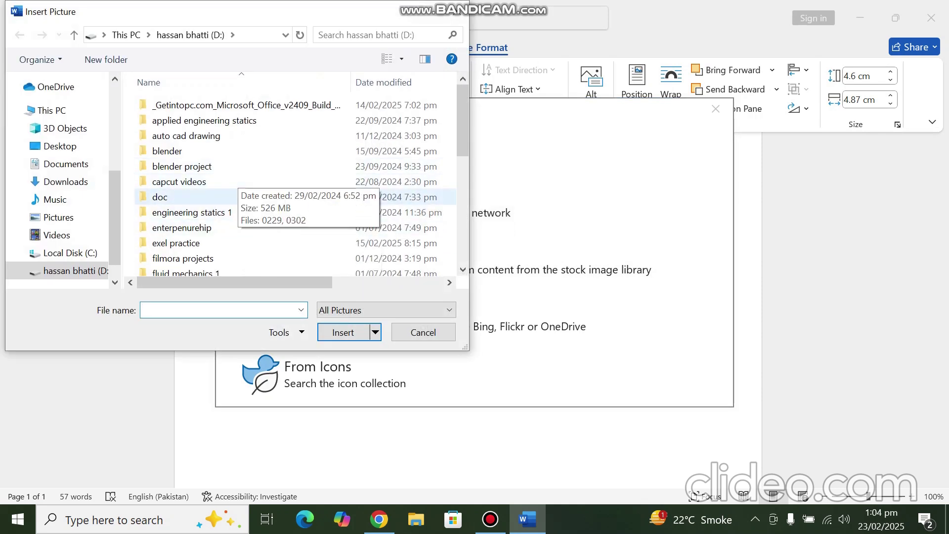
left_click(179, 182)
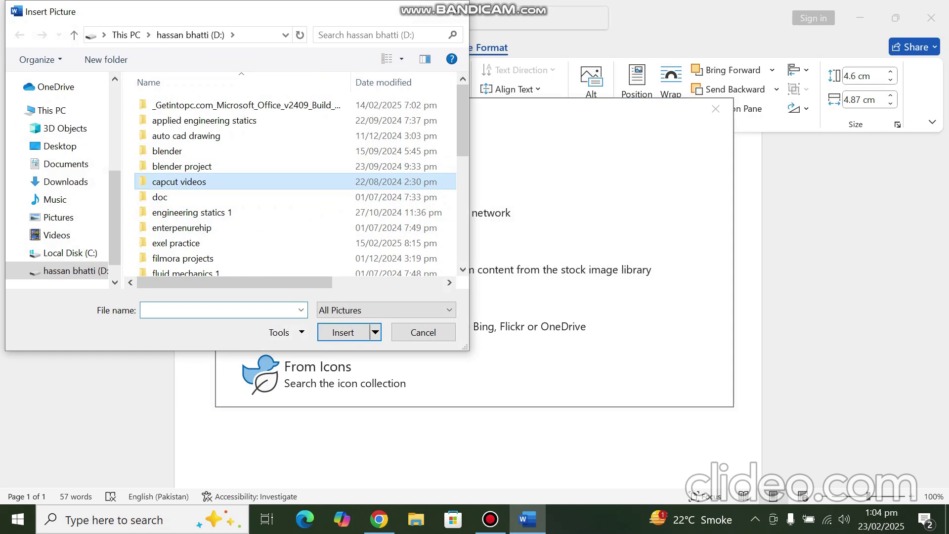
double_click(179, 181)
left_click(173, 127)
double_click(173, 127)
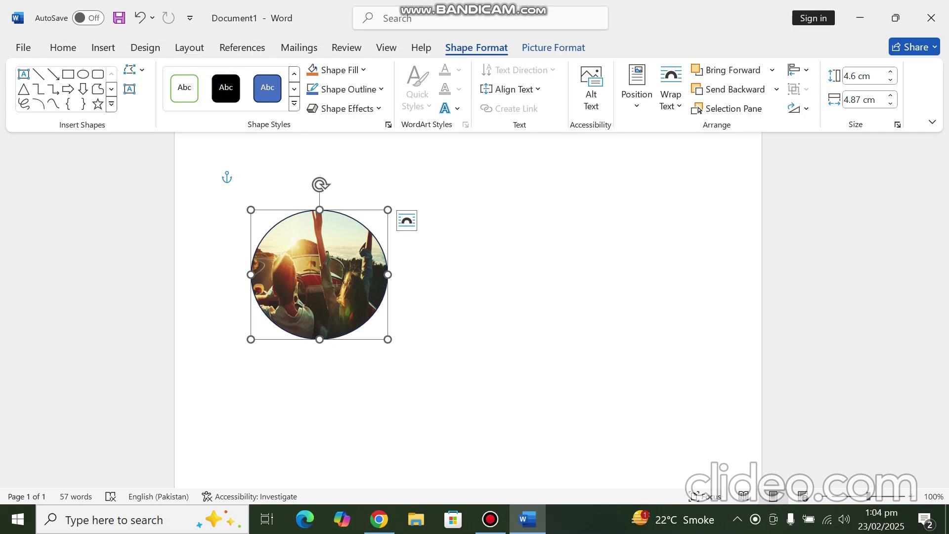
Select the text from the heading through the 8₂ line and preview other document style sets on it.
left_click(144, 48)
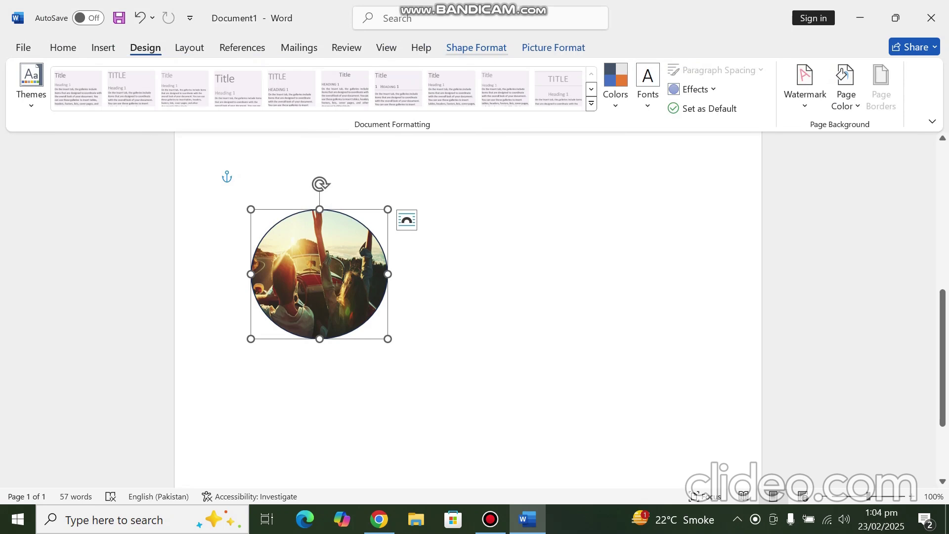
scroll(467, 307, "up", 5)
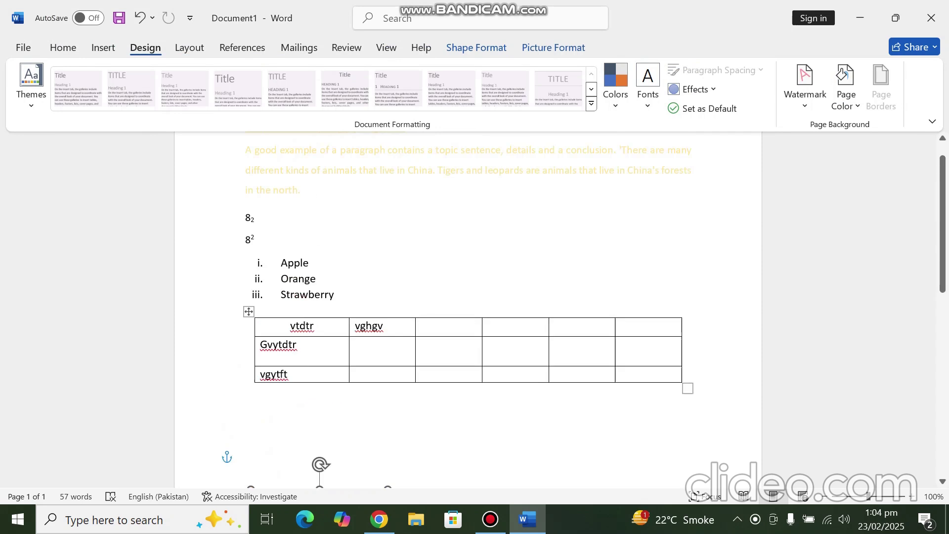
scroll(467, 306, "up", 3)
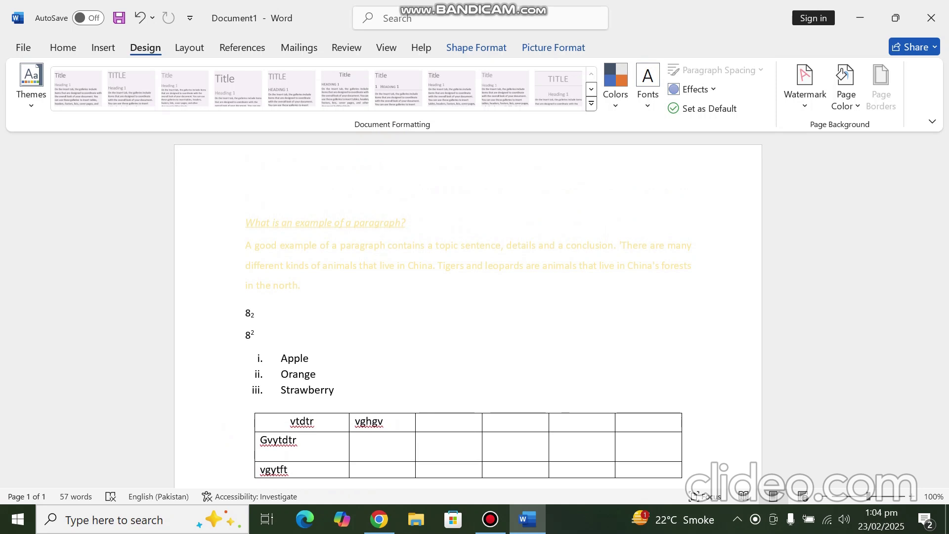
left_click_drag(238, 223, 356, 316)
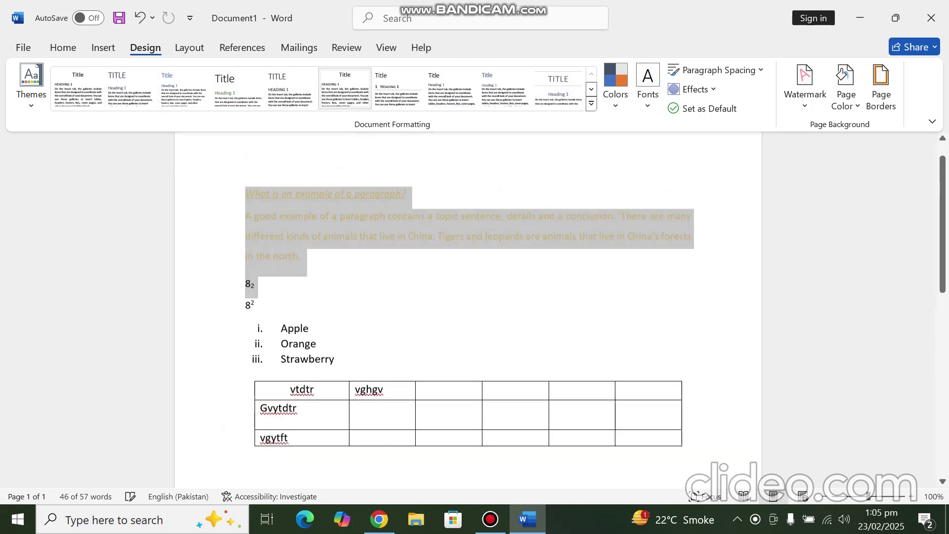
left_click(398, 89)
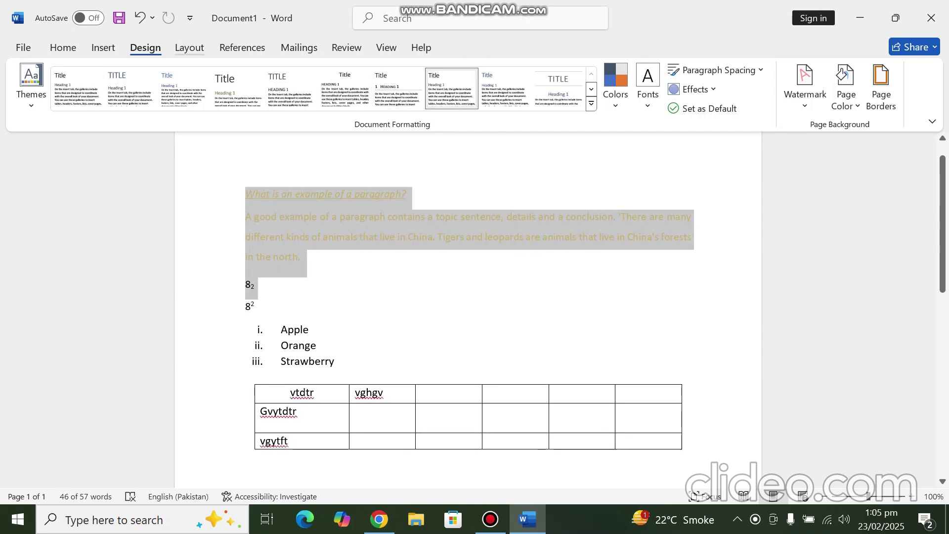
left_click(189, 47)
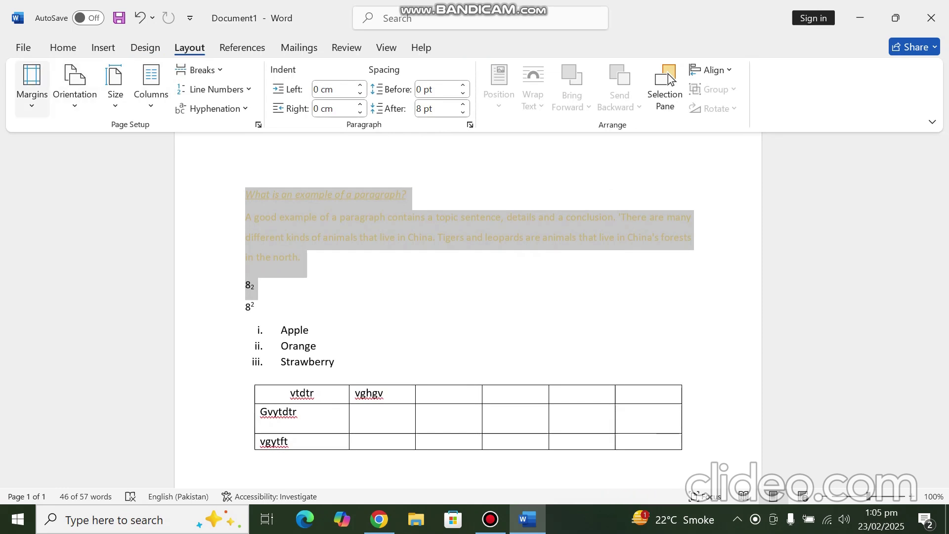
left_click(32, 87)
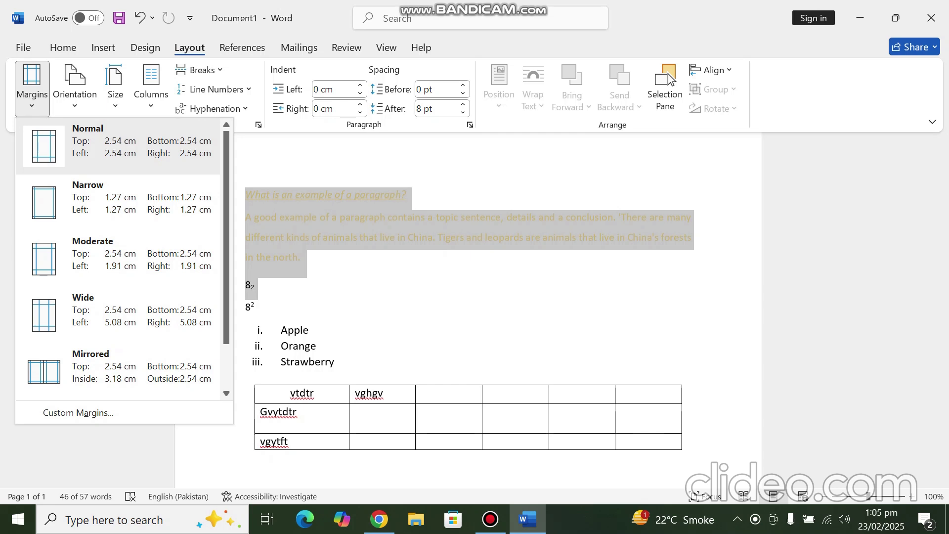
left_click(74, 84)
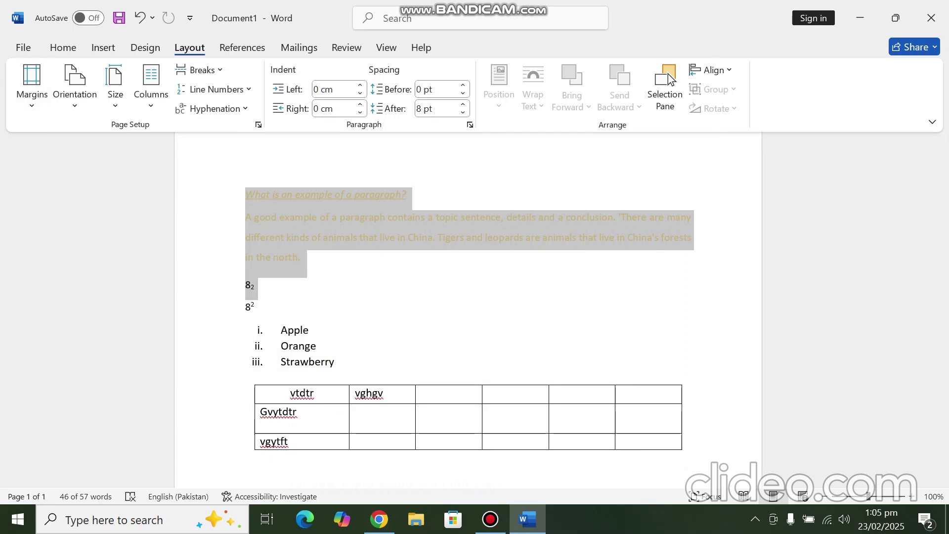
left_click(74, 89)
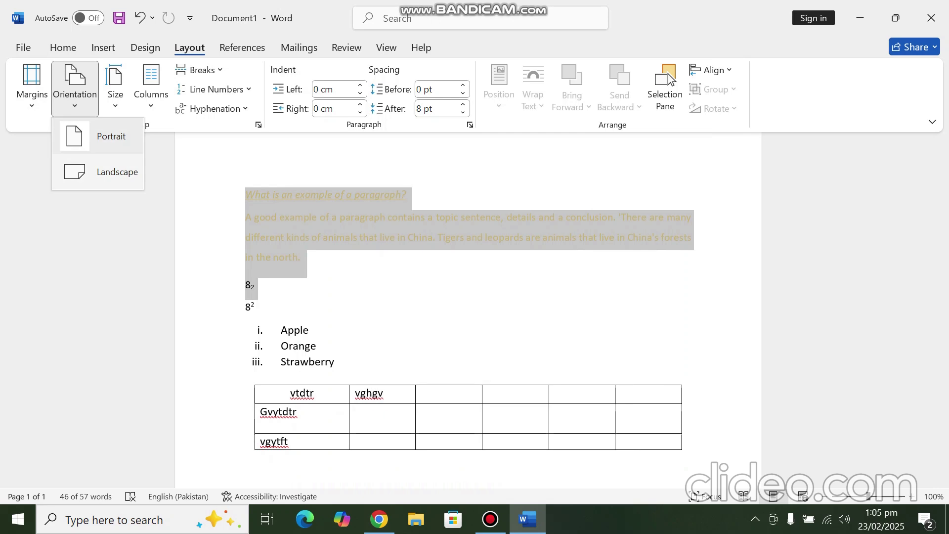
left_click(75, 88)
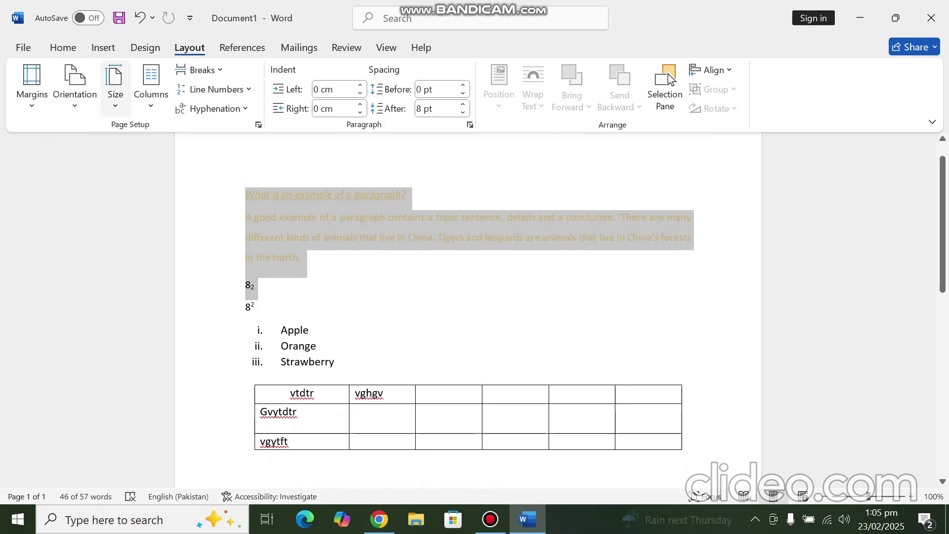
Set the document's paper size to A4 (21 cm x 29.7 cm).
left_click(115, 89)
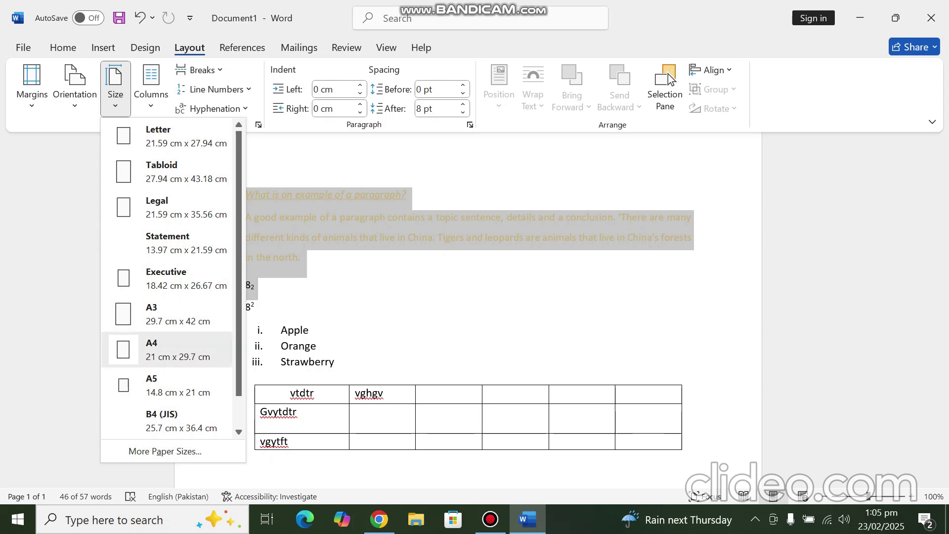
left_click(168, 349)
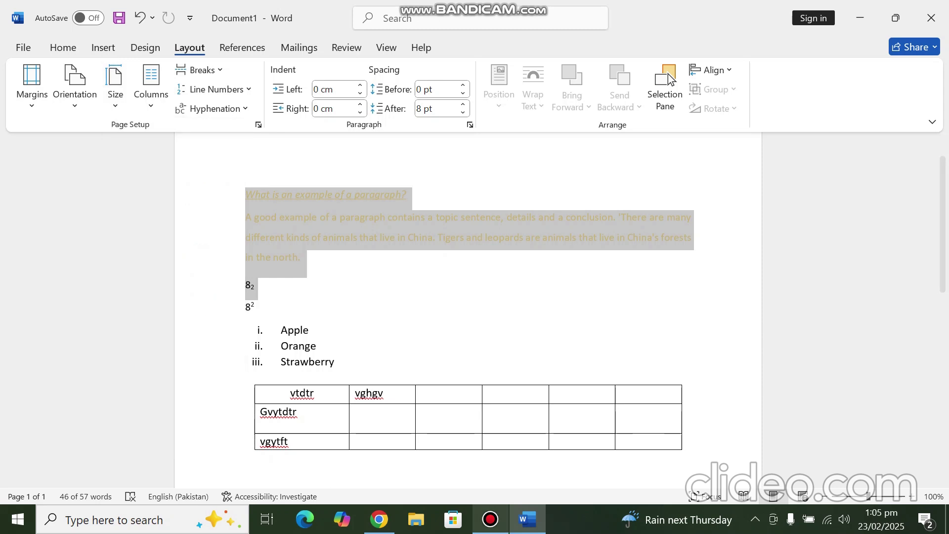
left_click(489, 519)
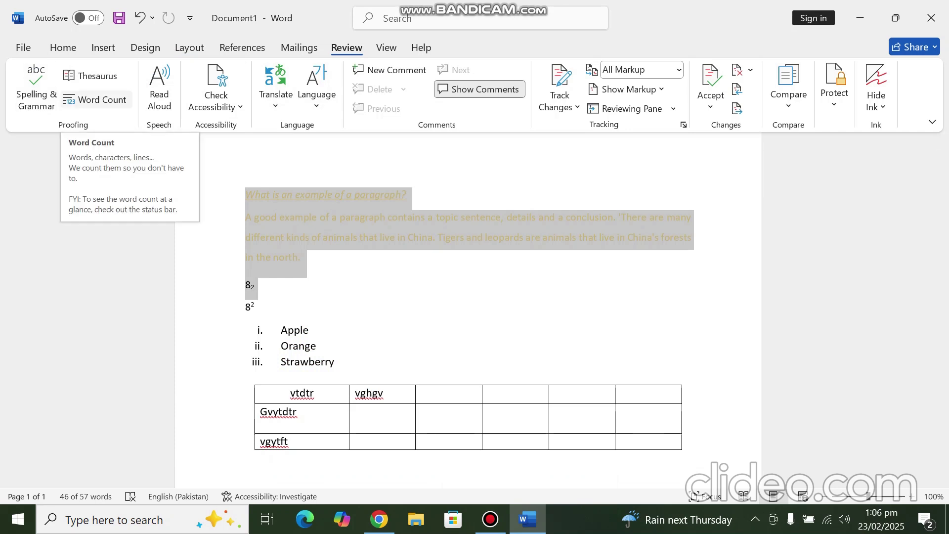
Add a new line reading "boak" directly below the paragraph that ends with "in the north.".
left_click(301, 257)
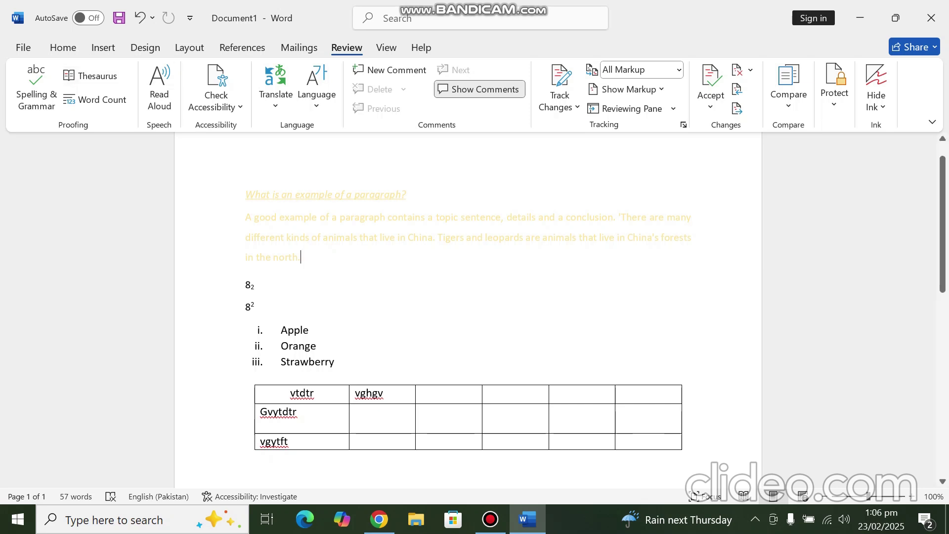
key("Return")
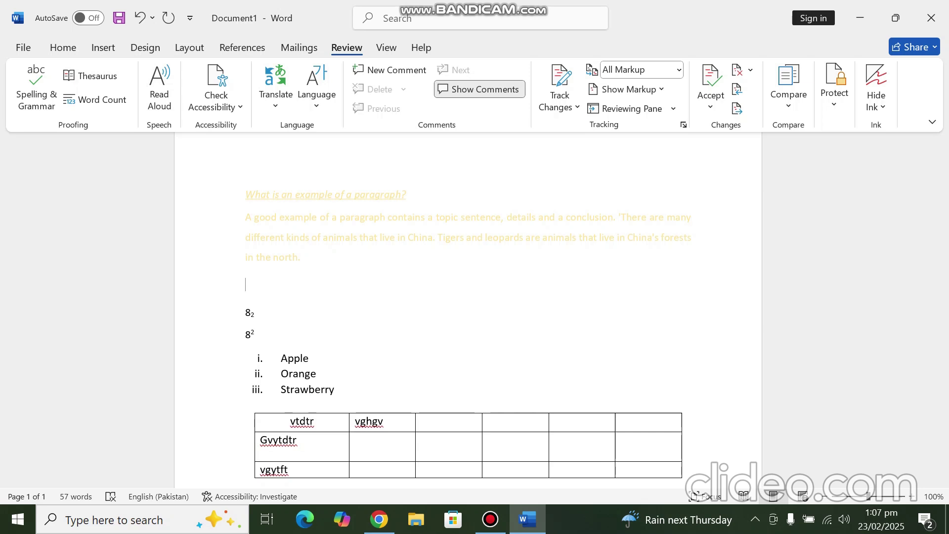
type("boak")
Select the word "boak" below the paragraph and look it up in the thesaurus.
double_click(257, 285)
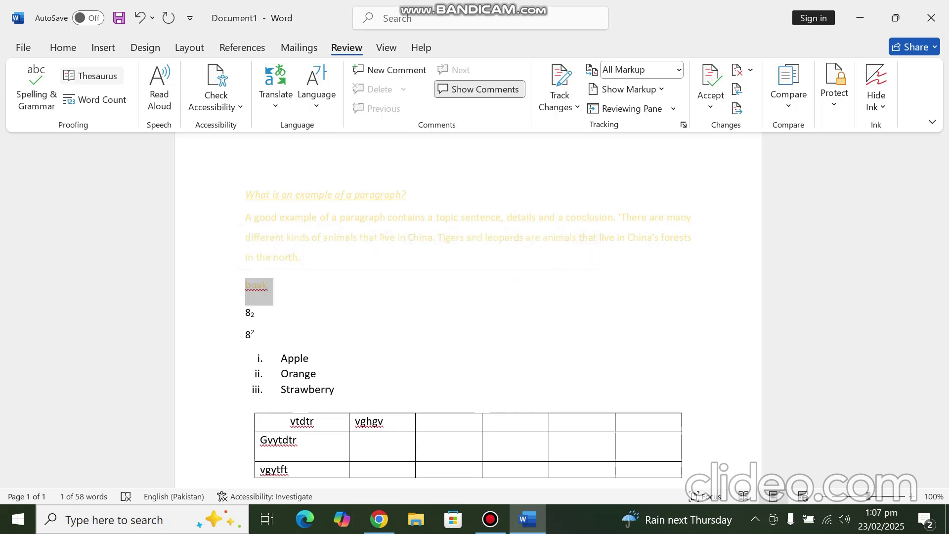
left_click(92, 76)
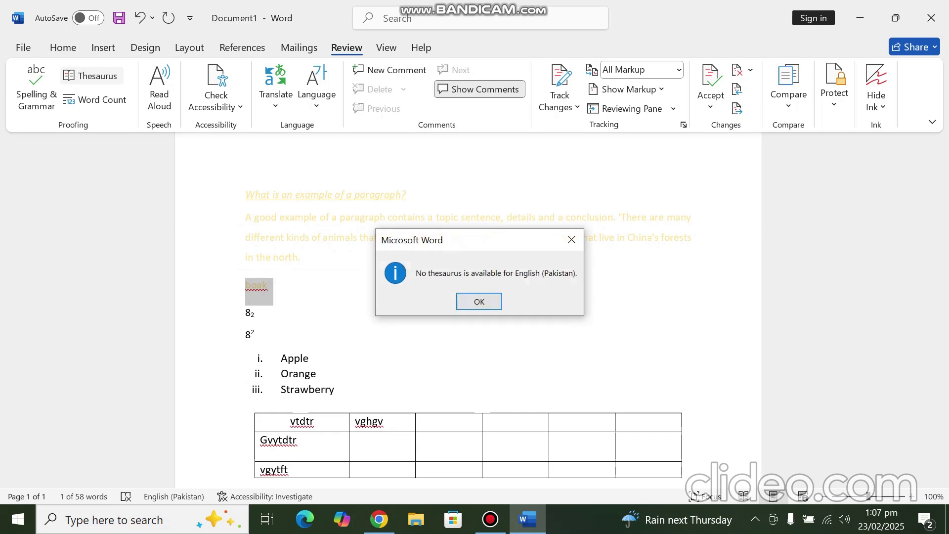
left_click(465, 301)
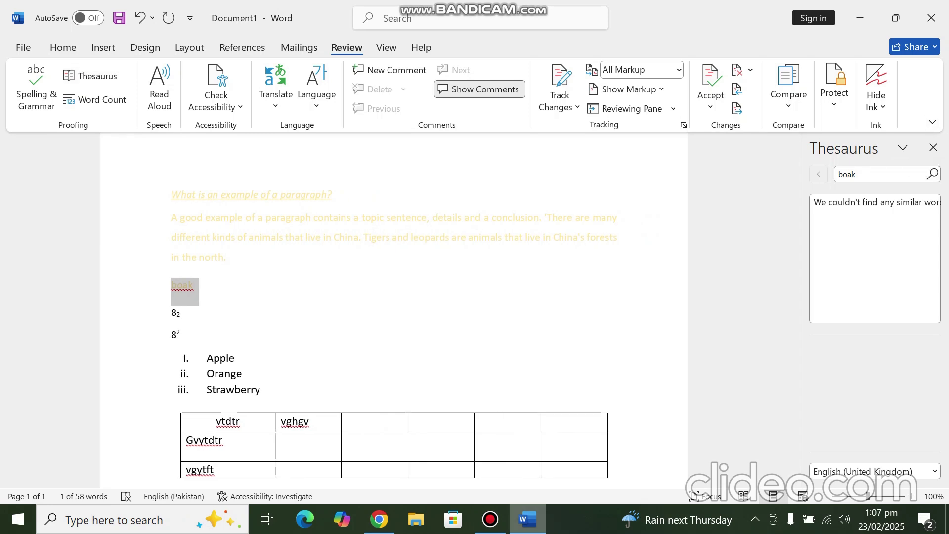
left_click(490, 518)
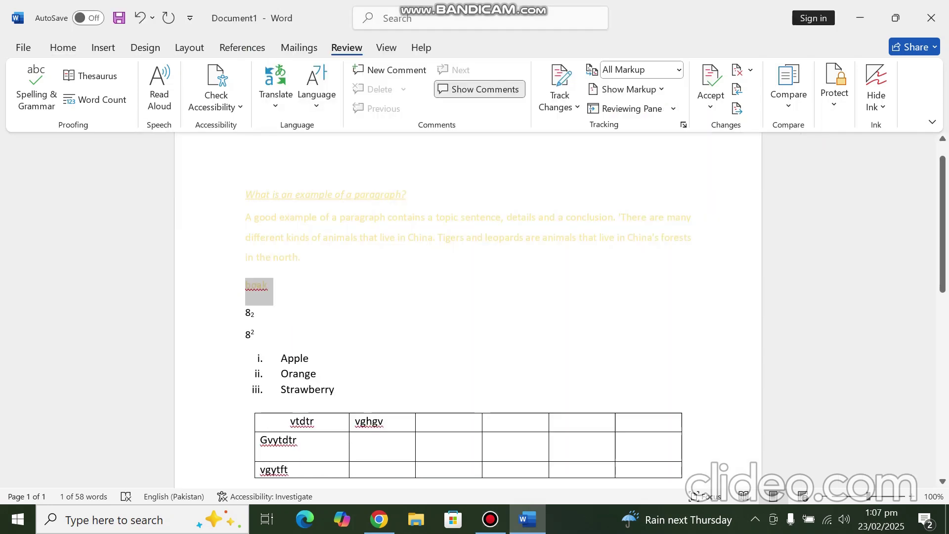
left_click(269, 285)
left_click_drag(270, 285, 246, 286)
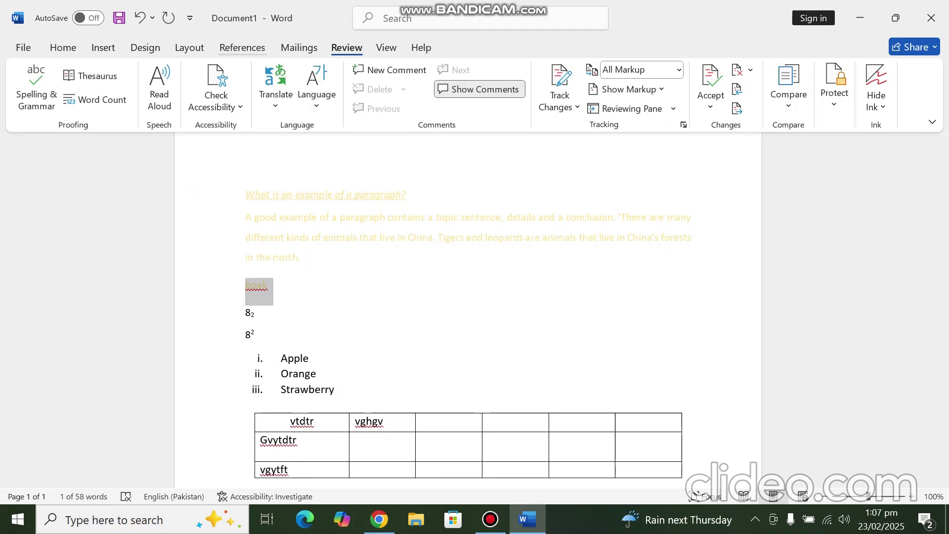
left_click(91, 75)
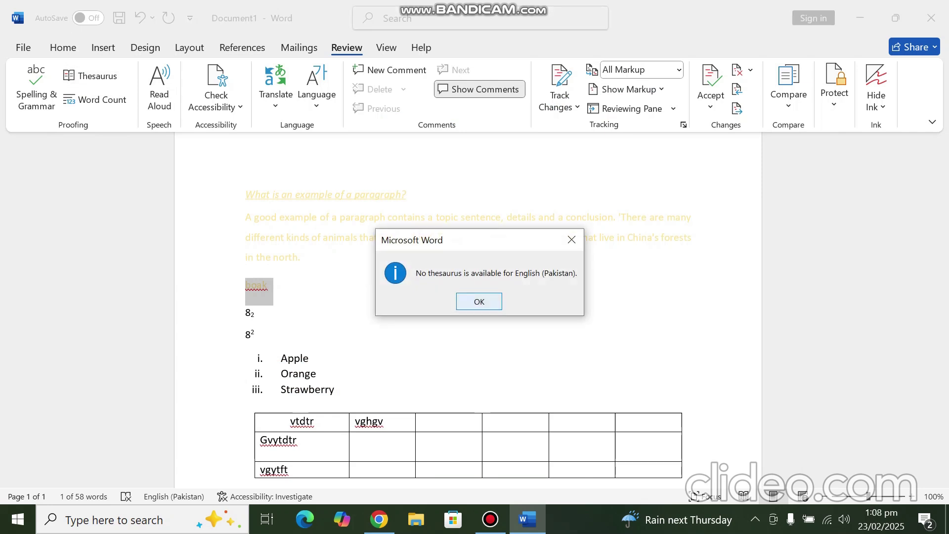
key("Return")
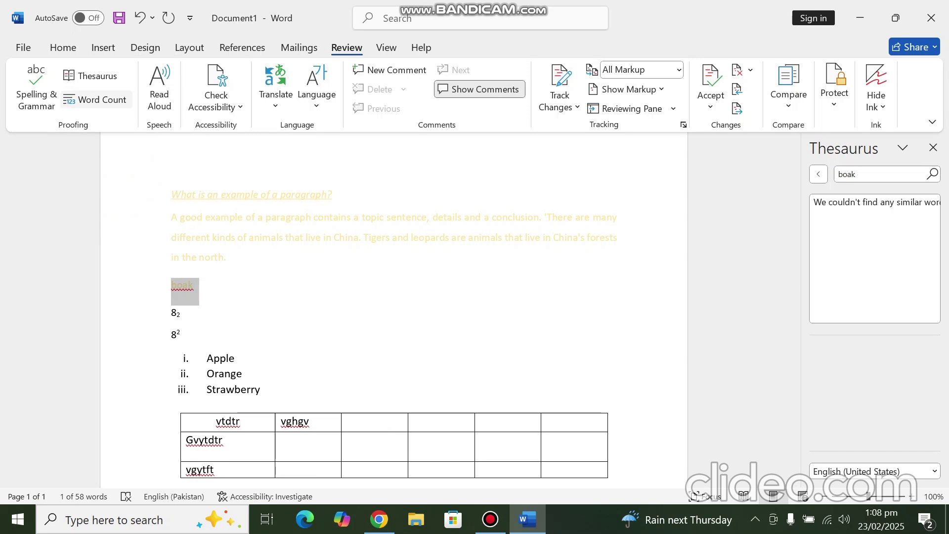
Check the word count statistics for the selected word "boak".
left_click(96, 99)
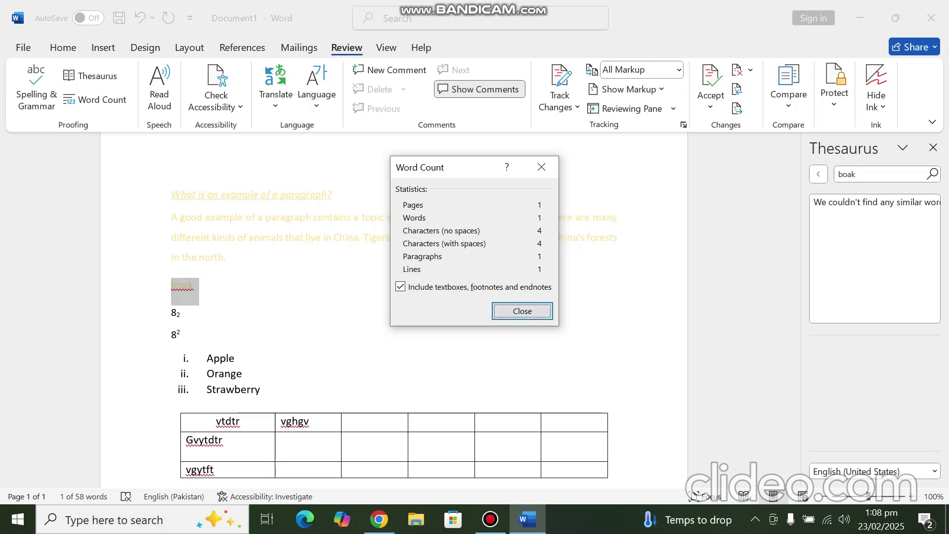
key("Return")
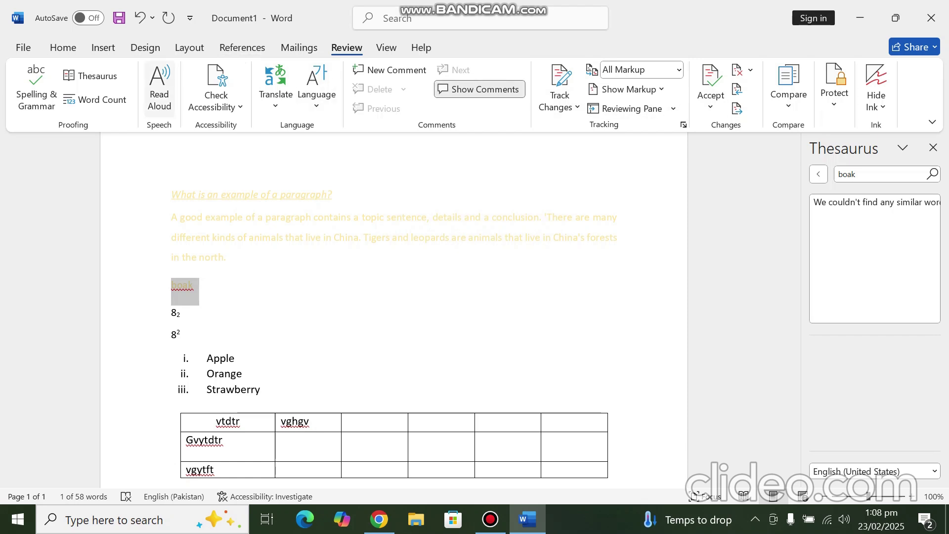
left_click(103, 48)
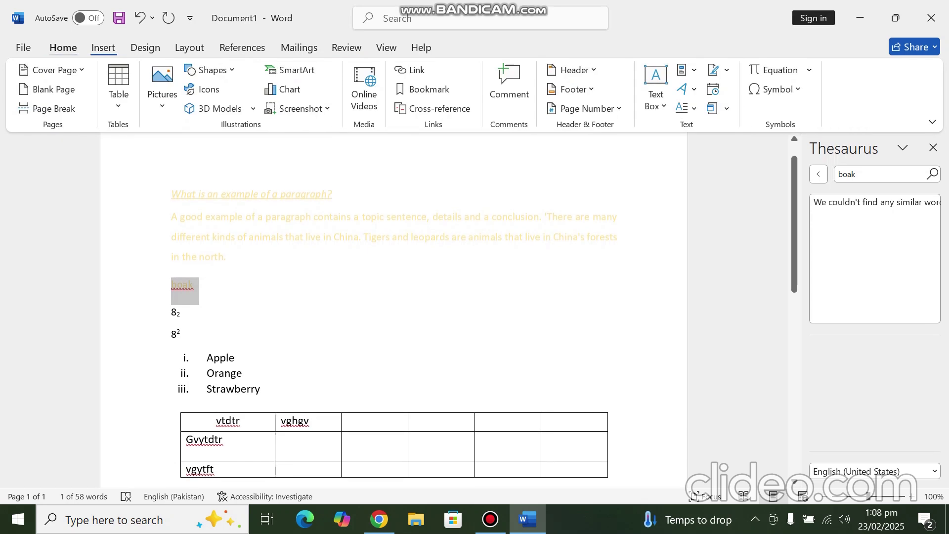
left_click(63, 48)
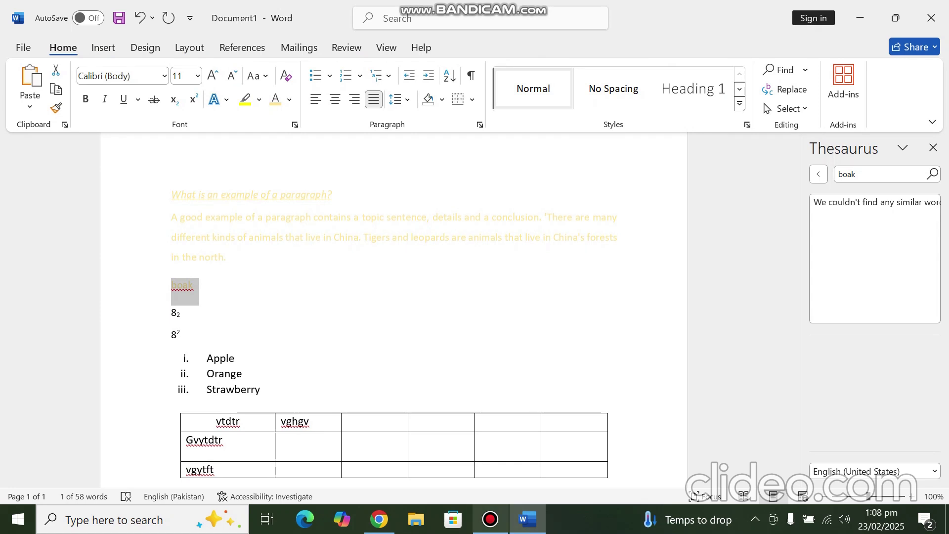
left_click(490, 519)
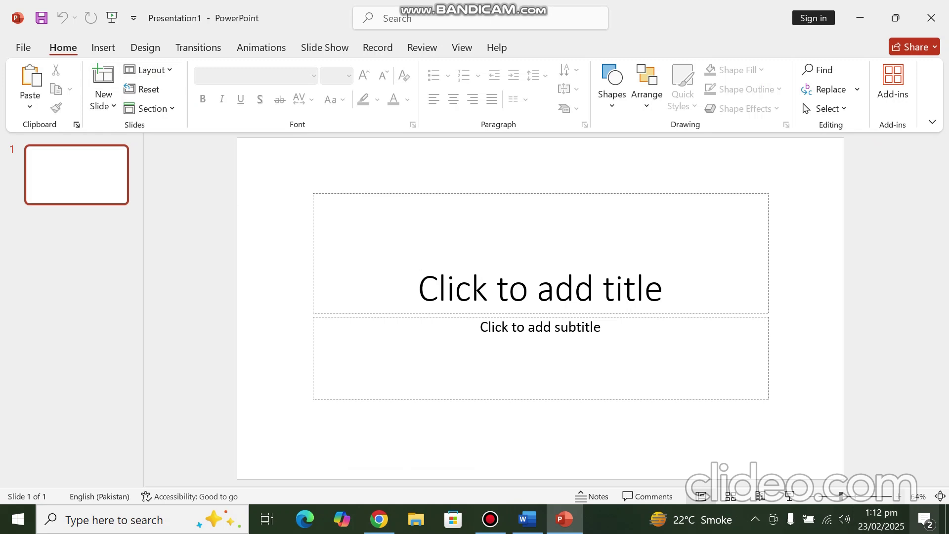
left_click(489, 519)
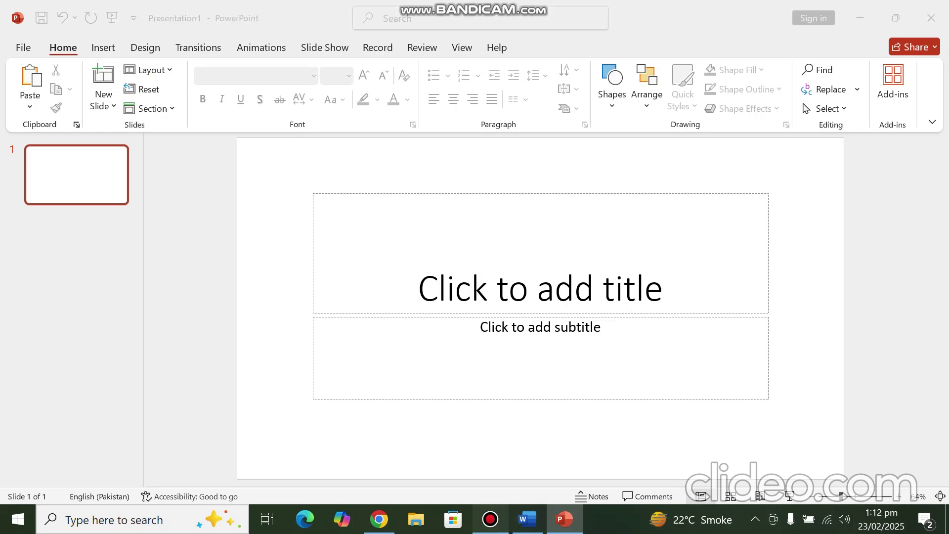